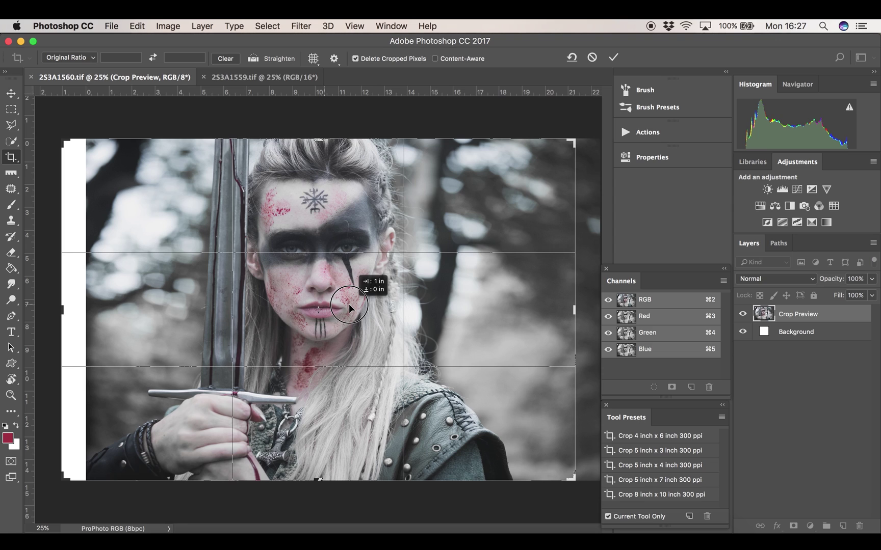
- Offset the crop by about 1 in to add canvas on the photo's left side, and apply the crop
left_click_drag(349, 304, 348, 305)
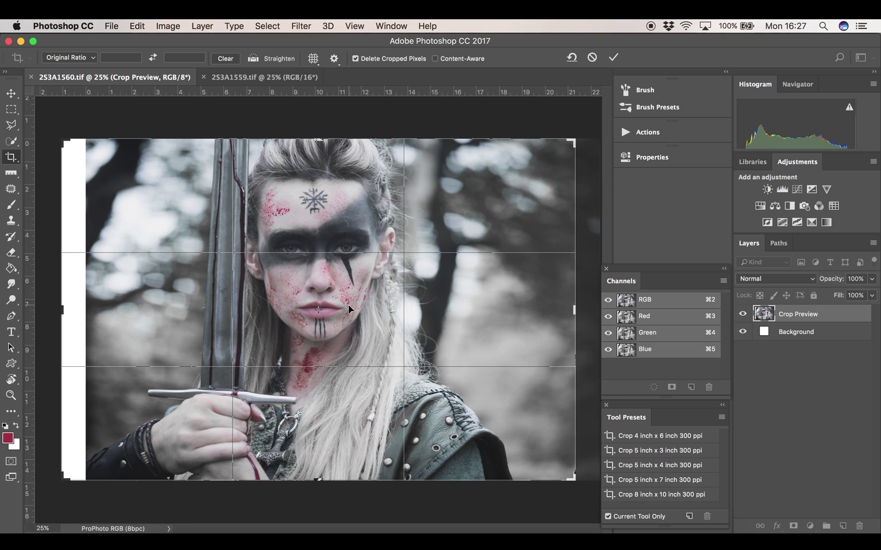
key("Return")
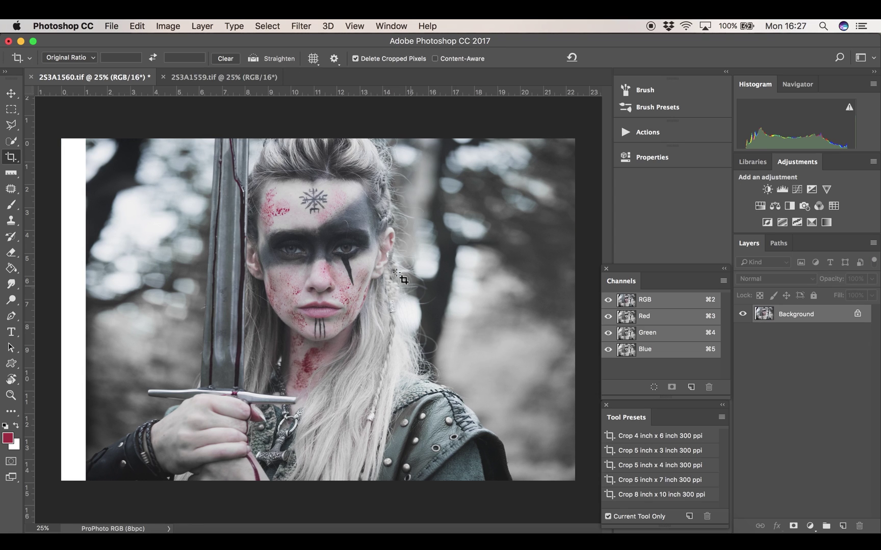
- Copy a full-height strip from the left side of 2S3A1559.tif and paste it into 2S3A1560.tif as a new layer
left_click(226, 80)
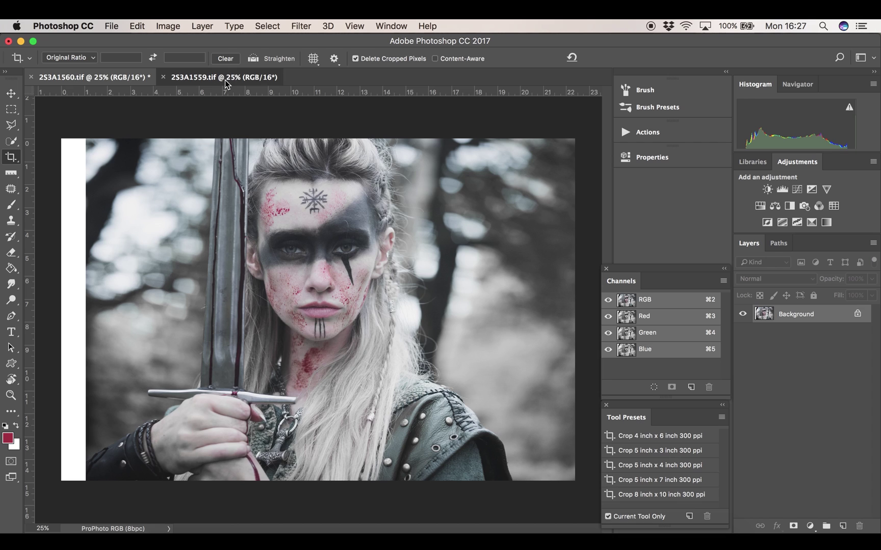
left_click(267, 26)
left_click(269, 39)
left_click(11, 109)
left_click_drag(61, 122, 215, 495)
key("super+c")
left_click(94, 78)
key("super+v")
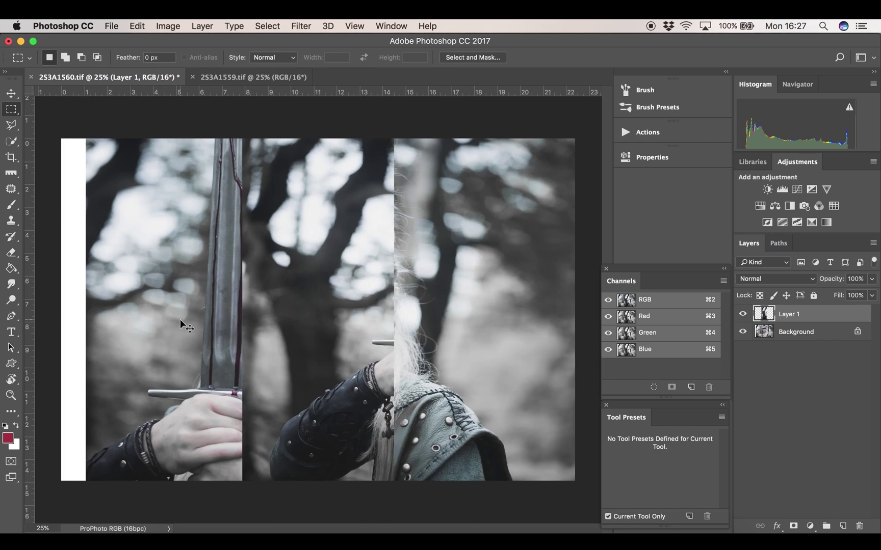
- Move the pasted strip over the white gap on the left and scale it up to match the background photo
key("super+minus")
key("super+minus")
key("v")
left_click_drag(271, 334, 154, 334)
left_click_drag(235, 395, 249, 429)
mouse_move(231, 361)
left_mouse_down()
mouse_move(344, 376)
mouse_move(228, 368)
left_mouse_up()
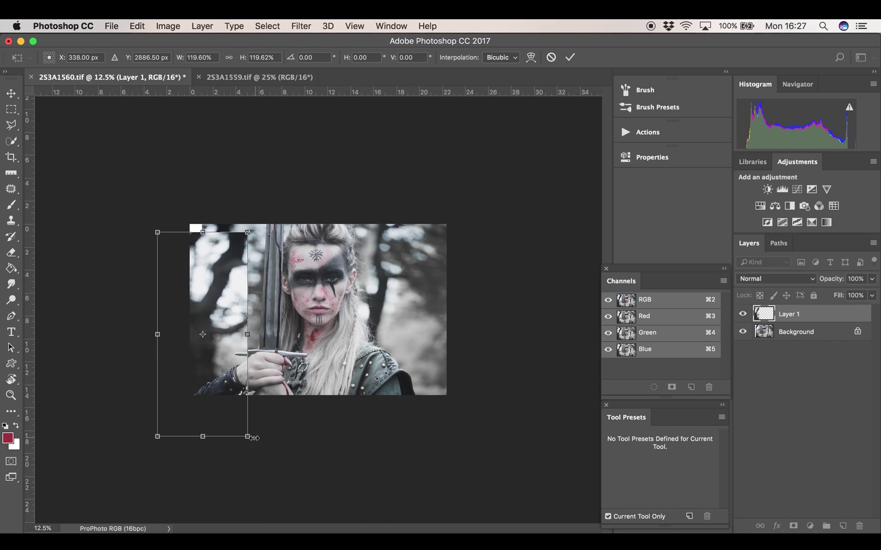
left_click_drag(250, 437, 263, 471)
left_click_drag(238, 402, 229, 380)
key("Return")
key("super+plus")
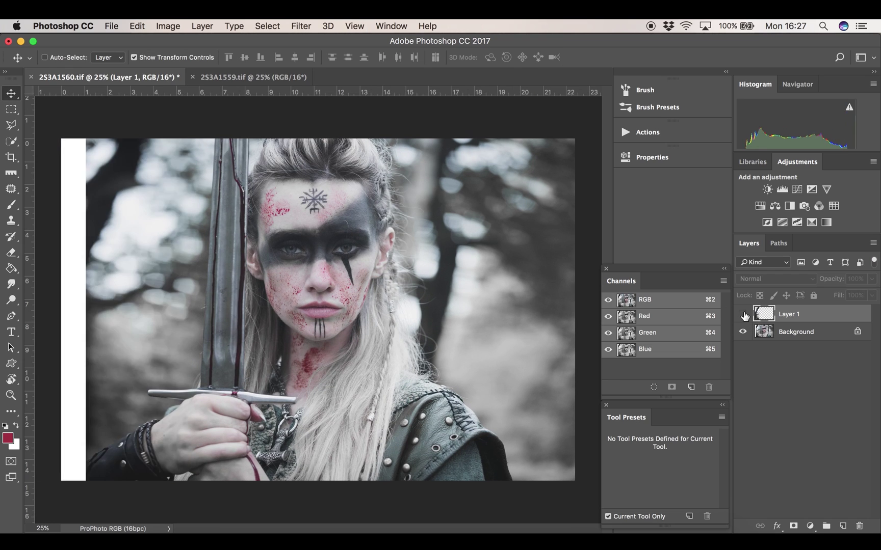
- Add a layer mask to Layer 1 and paint black with a soft 600 px brush down the vertical seam
left_click(793, 526)
key("b")
key("x")
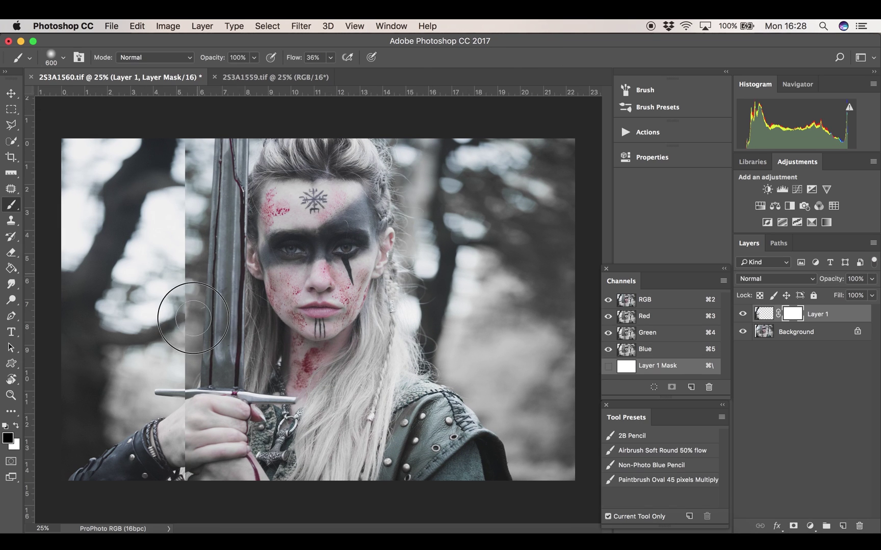
mouse_move(187, 317)
left_mouse_down()
mouse_move(191, 429)
mouse_move(159, 397)
mouse_move(186, 434)
mouse_move(157, 464)
mouse_move(172, 473)
left_mouse_up()
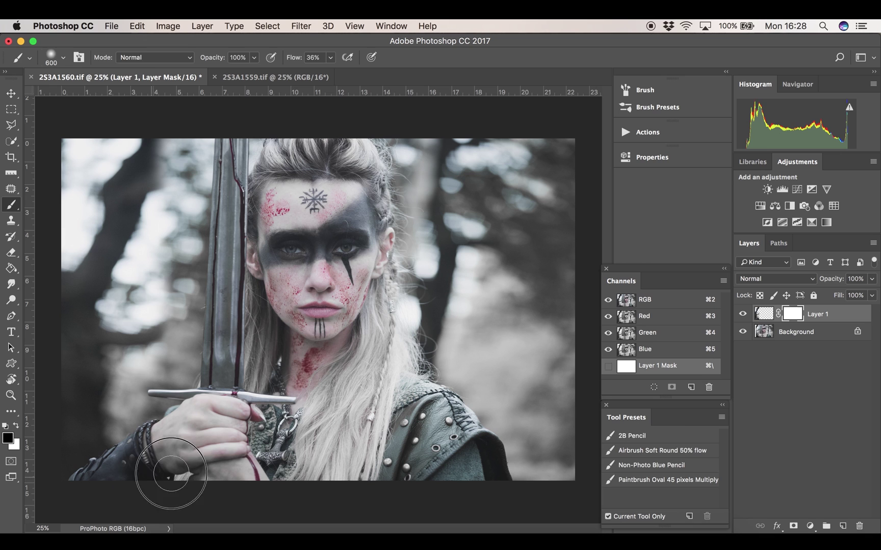
- Shift Layer 1 so its forearm and background line up with the photo underneath
key("v")
mouse_move(138, 356)
left_mouse_down()
mouse_move(103, 364)
mouse_move(129, 362)
left_mouse_up()
key("super+plus")
key("super+plus")
scroll(128, 362, "left", 7)
scroll(128, 362, "down", 4)
key("super+plus")
key("super+plus")
key("super+plus")
mouse_move(343, 376)
left_mouse_down()
mouse_move(360, 362)
mouse_move(358, 248)
left_mouse_up()
scroll(355, 361, "down", 5)
scroll(355, 361, "left", 4)
key("super+minus")
key("super+minus")
key("super+minus")
key("super+minus")
scroll(544, 320, "up", 3)
- Compare Layer 1 on and off, and refine its mask around the forearm with a smaller black brush
key("b")
left_click(743, 315)
left_click(743, 314)
left_click_drag(296, 353, 311, 358)
key("super+z")
key("bracketleft")
key("bracketleft")
key("bracketleft")
key("bracketleft")
key("bracketleft")
key("bracketleft")
key("super+minus")
key("super+minus")
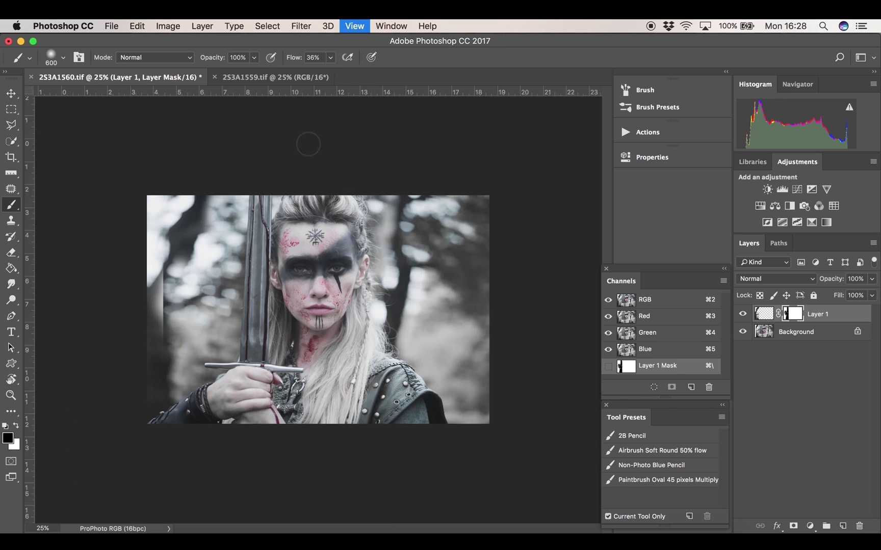
- Enlarge the brush and paint black on Layer 1's mask over the trees left of the sword
key("bracketright")
key("bracketright")
key("bracketright")
key("bracketright")
key("bracketright")
key("bracketright")
mouse_move(183, 248)
left_mouse_down()
mouse_move(180, 204)
mouse_move(166, 384)
mouse_move(166, 363)
left_mouse_up()
- Duplicate Layer 1, hide the copy, and merge the original Layer 1 into the Background
key("super+j")
left_click(742, 314)
left_click(762, 332)
key("super+e")
- Select the narrow strip above the forearm at the photo's left edge, fill it, and deselect
key("m")
right_click(157, 343)
left_click(183, 460)
key("Return")
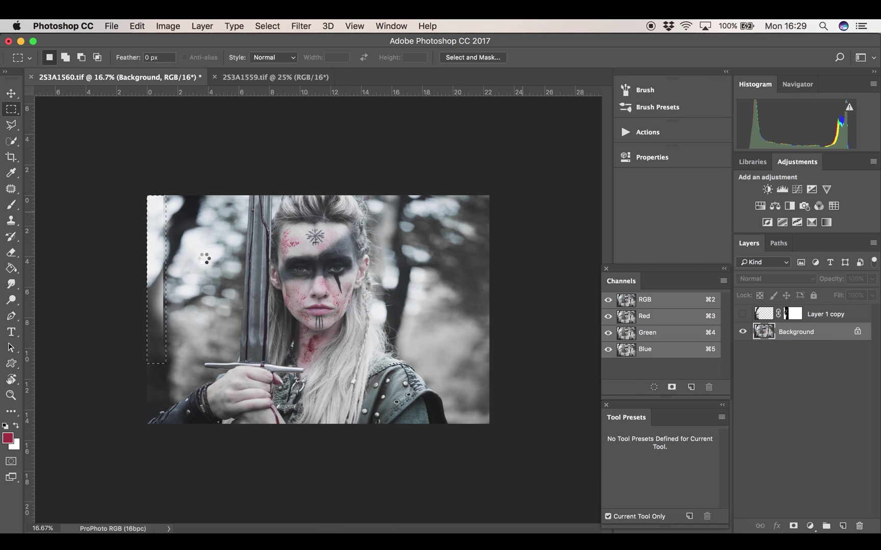
key("super+d")
- Show Layer 1 copy, remove its layer mask, and reposition the layer over the left background
left_click(743, 315)
right_click(793, 314)
left_click(762, 334)
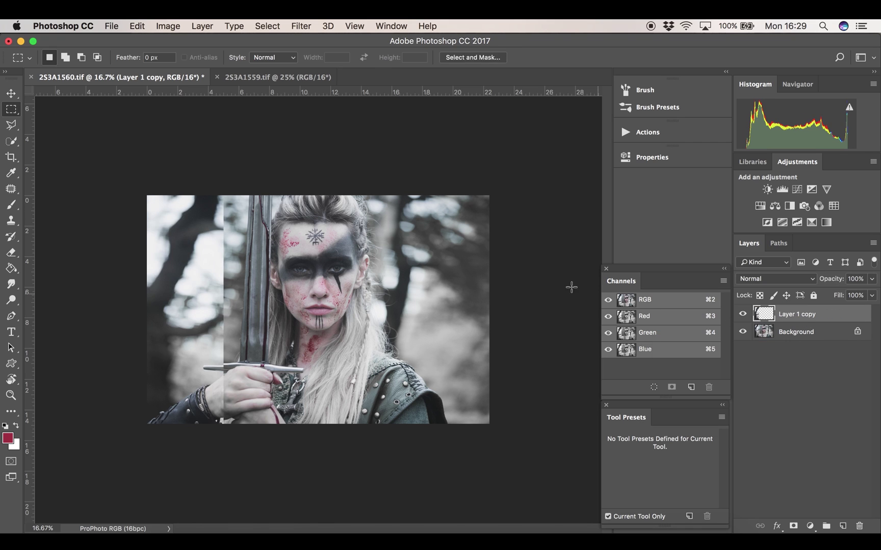
key("v")
mouse_move(183, 366)
left_mouse_down()
mouse_move(153, 344)
mouse_move(122, 374)
mouse_move(178, 367)
mouse_move(175, 346)
mouse_move(211, 346)
left_mouse_up()
key("Return")
- Add a new mask to Layer 1 copy, paint black above the forearm to blend it, and nudge the layer
left_click(792, 525)
key("b")
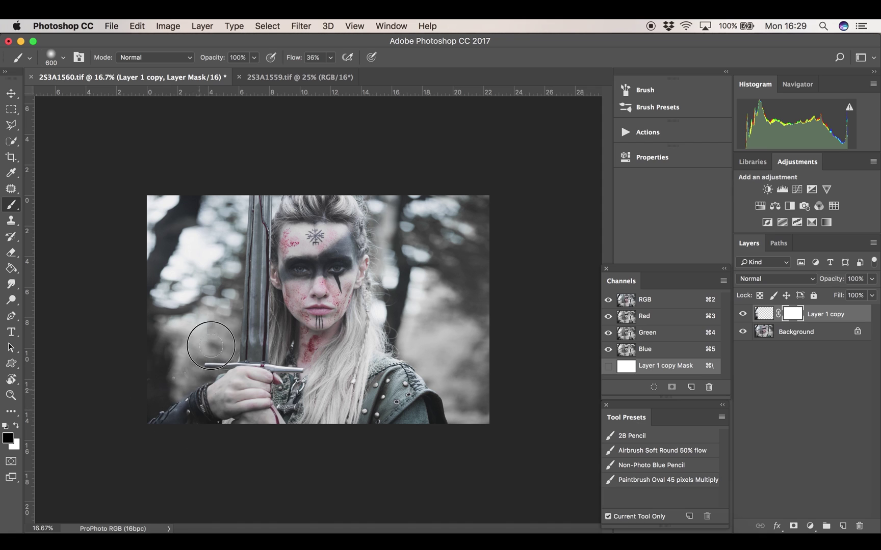
left_click_drag(187, 384, 174, 390)
key("v")
mouse_move(171, 297)
left_mouse_down()
mouse_move(191, 300)
mouse_move(181, 301)
mouse_move(180, 324)
left_mouse_up()
key("b")
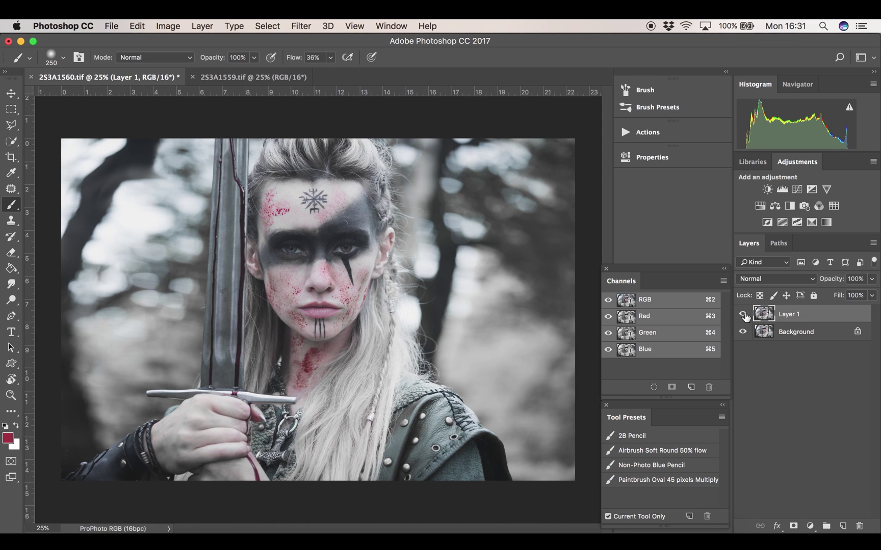
key("super+e")
key("super+plus")
key("super+plus")
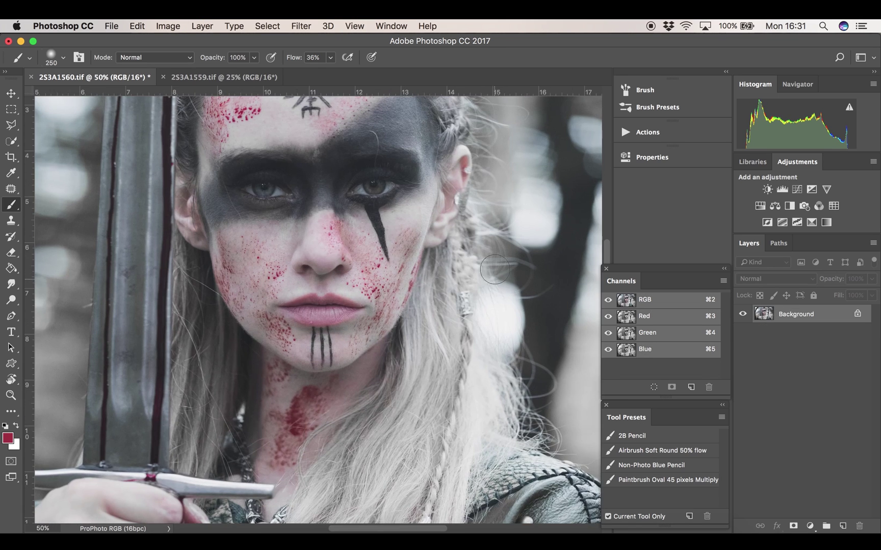
scroll(370, 200, "up", 3)
scroll(370, 200, "left", 3)
key("super+z")
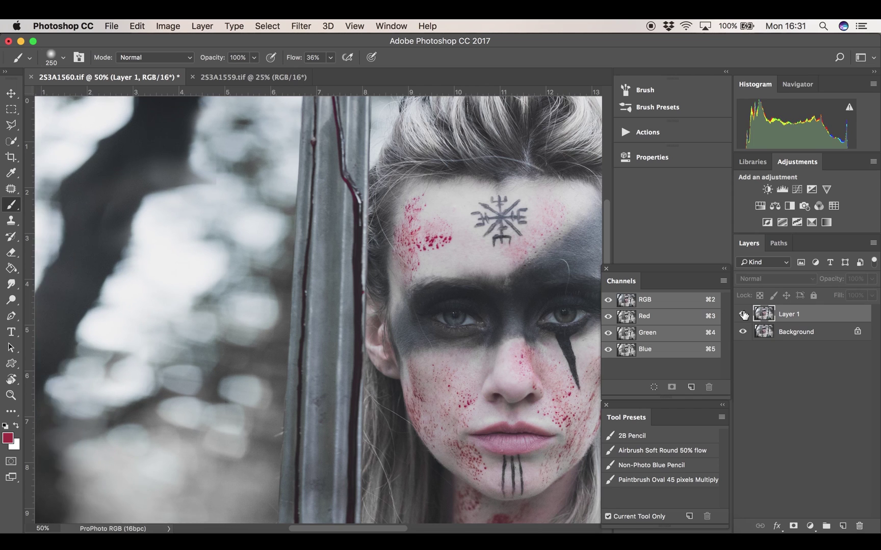
- Merge Layer 1 into the Background and run the Frequency Separation action
key("super+e")
left_click(639, 134)
left_click(536, 517)
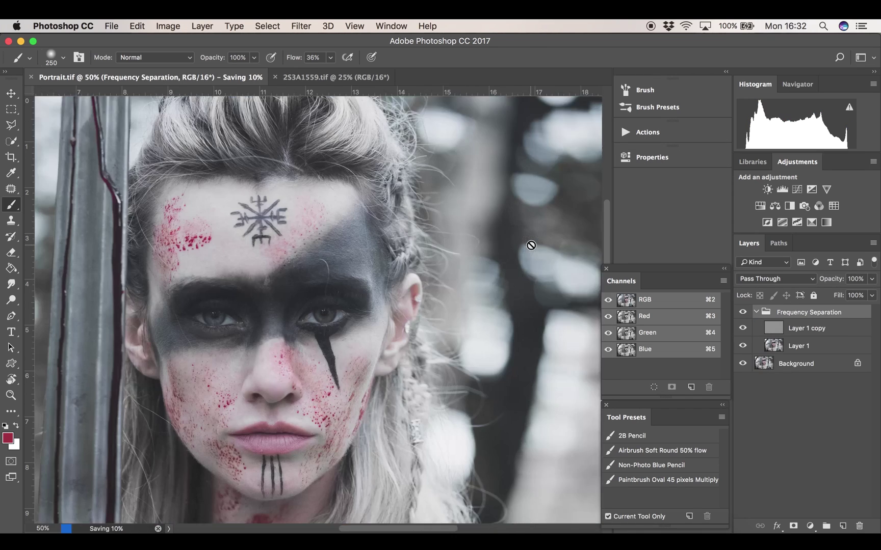
- Clone clean skin texture over the curved stray hair above the eye on Layer 1 copy
left_click(774, 346)
key("super+plus")
key("super+plus")
key("super+plus")
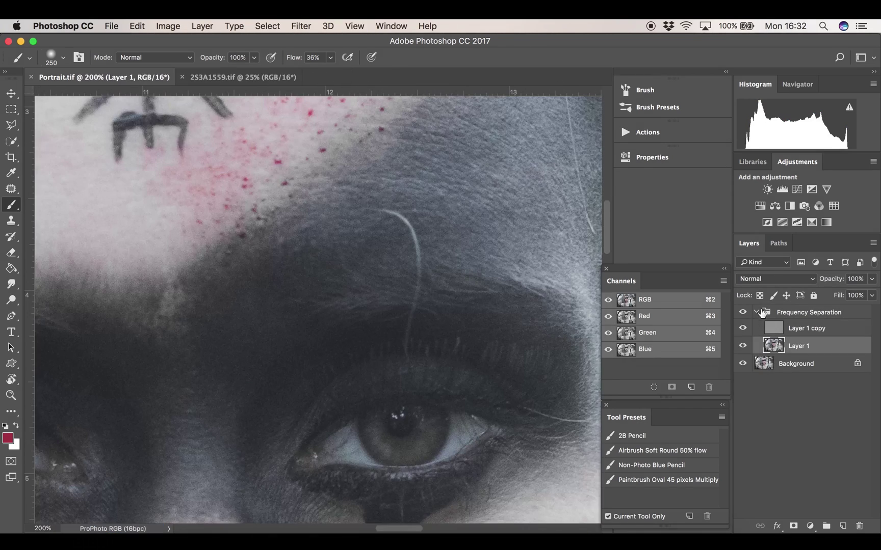
left_click(803, 328)
key("s")
left_click(354, 213, "alt")
left_click_drag(388, 212, 414, 237)
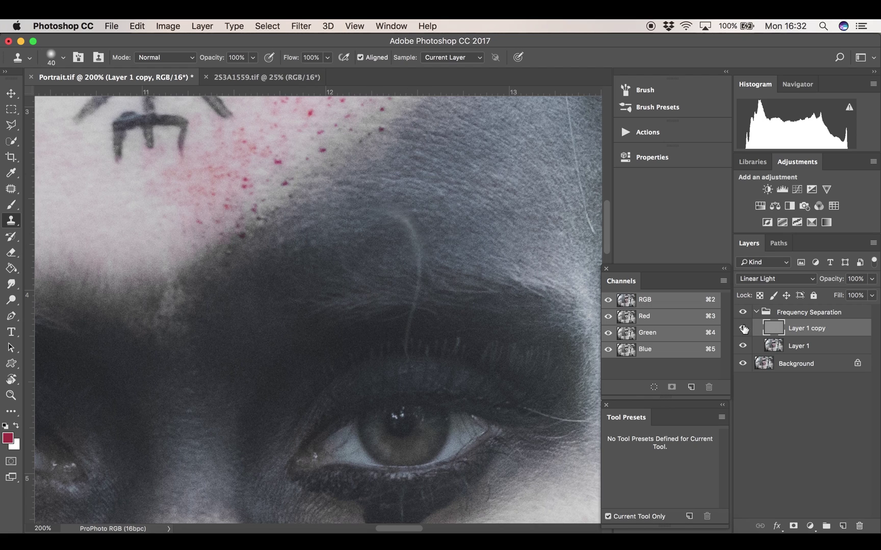
- Outline the curved hair on Layer 1 with the freehand Lasso, reapply the last filter to it, and deselect
left_click(799, 346)
key("l")
right_click(17, 129)
left_click(44, 124)
mouse_move(406, 359)
left_mouse_down()
mouse_move(396, 208)
mouse_move(407, 361)
left_mouse_up()
key("alt+super+f")
key("Return")
key("super+d")
- Clone out the rest of the curved hair on Layer 1 copy with a smaller brush and compare before and after
left_click(770, 332)
key("s")
left_click_drag(409, 216, 412, 235)
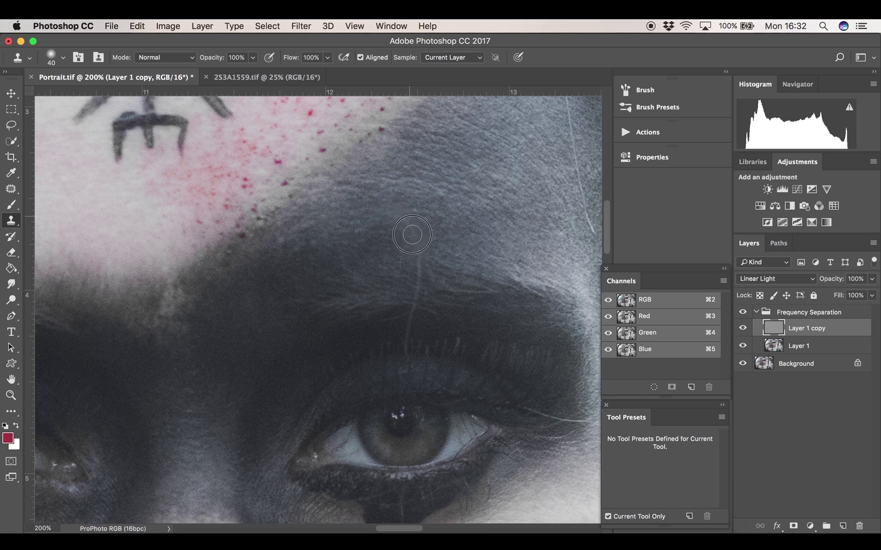
key("bracketleft")
key("bracketleft")
key("bracketleft")
left_click_drag(509, 389, 360, 343)
left_click(743, 328)
left_click(742, 328)
left_click(743, 312)
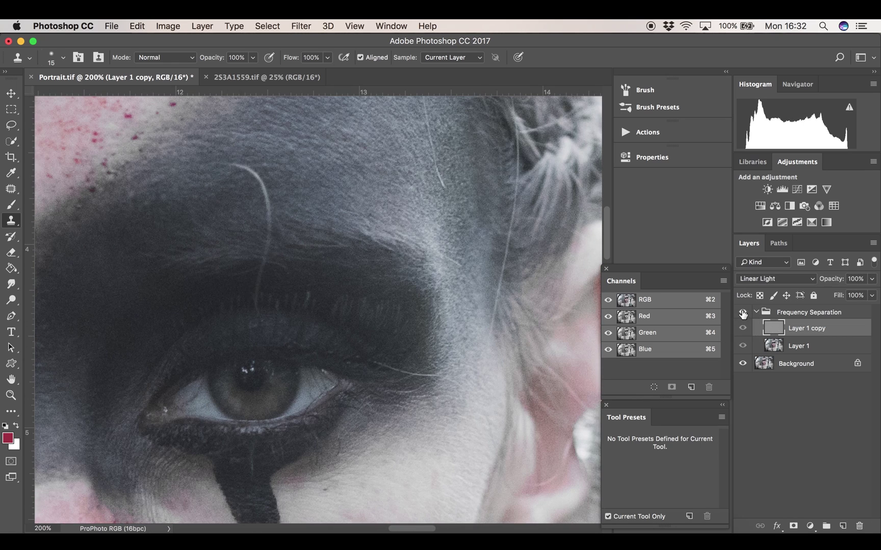
left_click(743, 312)
- Brush a sampled dark tone over the remaining hair traces around the eye on Layer 1
left_click(799, 346)
key("b")
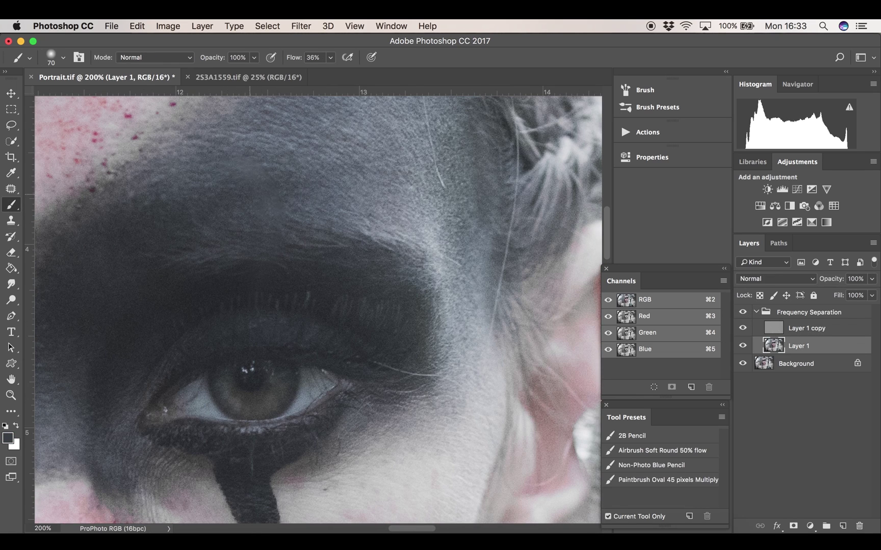
key("bracketleft")
- Lasso the stray hairs beside the outer corner of the eye on Layer 1 copy and fill the selection
left_click(806, 328)
key("l")
mouse_move(451, 376)
left_mouse_down()
mouse_move(368, 361)
mouse_move(456, 380)
left_mouse_up()
key("shift+F5")
key("Return")
- Reapply the last filter to the same selection on Layer 1, deselect, and clean up the texture on Layer 1 copy with the Clone Stamp
left_click(780, 344)
key("ctrl+alt+super+f")
key("Return")
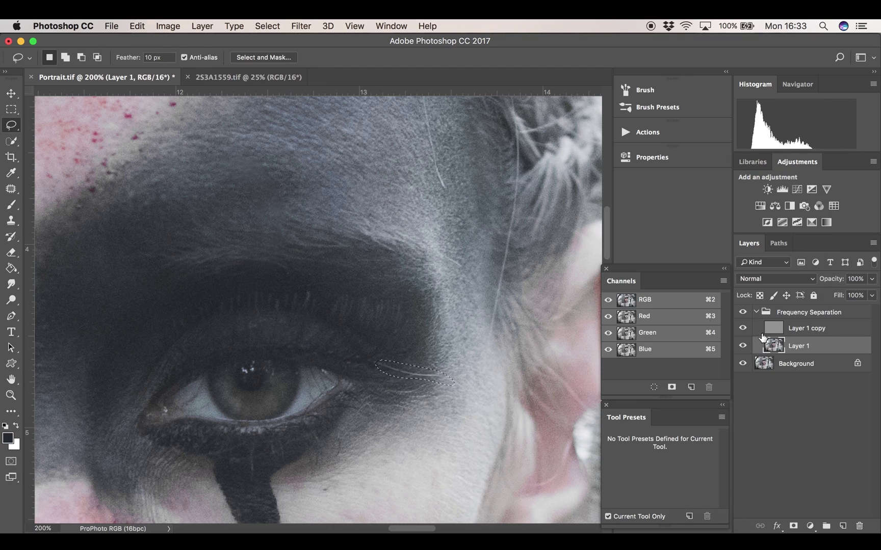
key("super+d")
left_click(764, 330)
key("s")
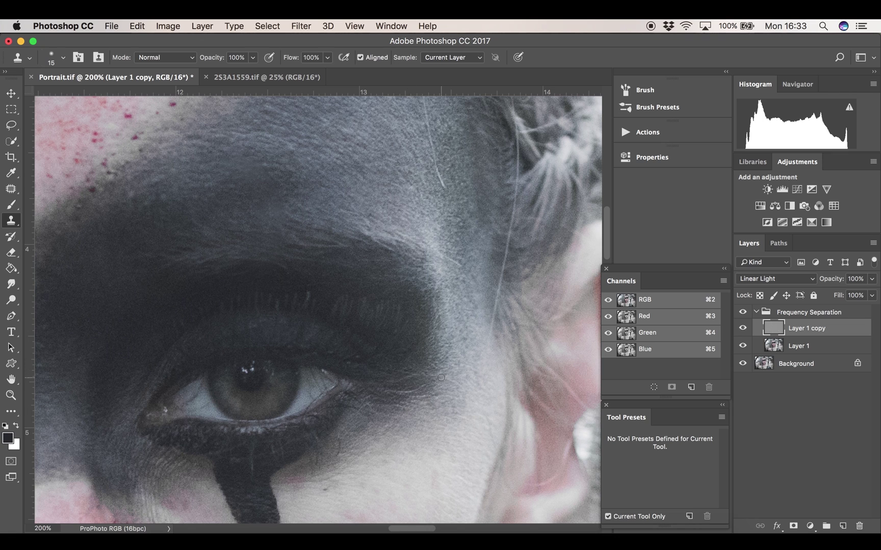
- Reapply the last filter to the lassoed long temple hair on Layer 1 and clone the hair out on Layer 1 copy
scroll(441, 377, "up", 5)
key("l")
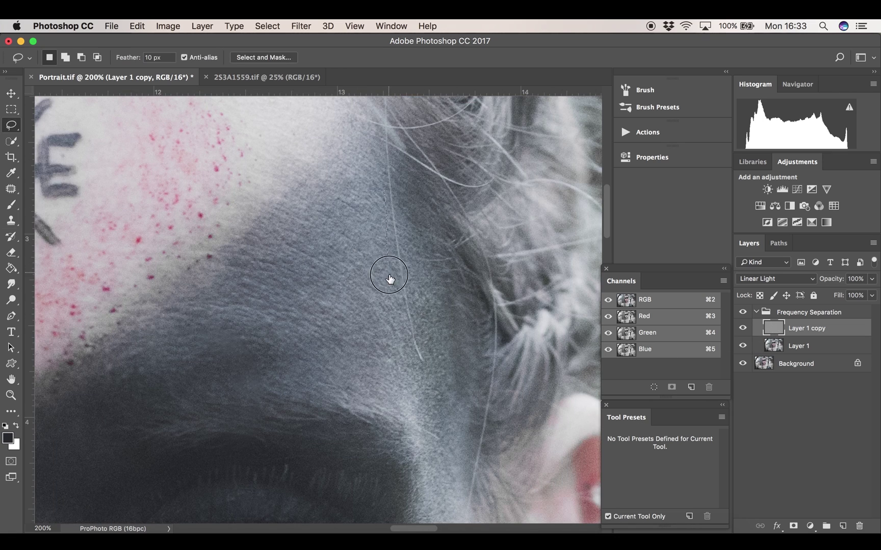
mouse_move(389, 275)
left_mouse_down()
mouse_move(426, 336)
mouse_move(405, 233)
mouse_move(393, 219)
left_mouse_up()
left_click(768, 346)
key("ctrl+alt+super+f")
key("Return")
key("super+d")
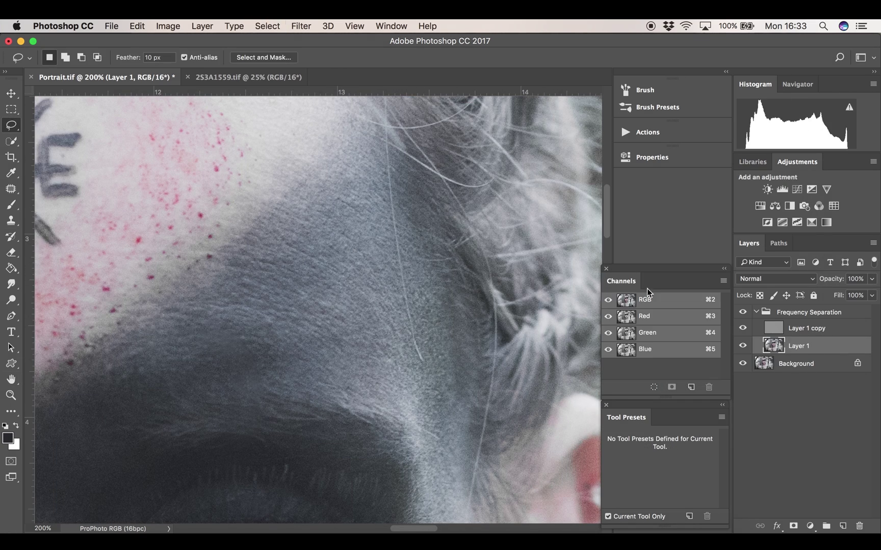
key("alt+bracketright")
key("s")
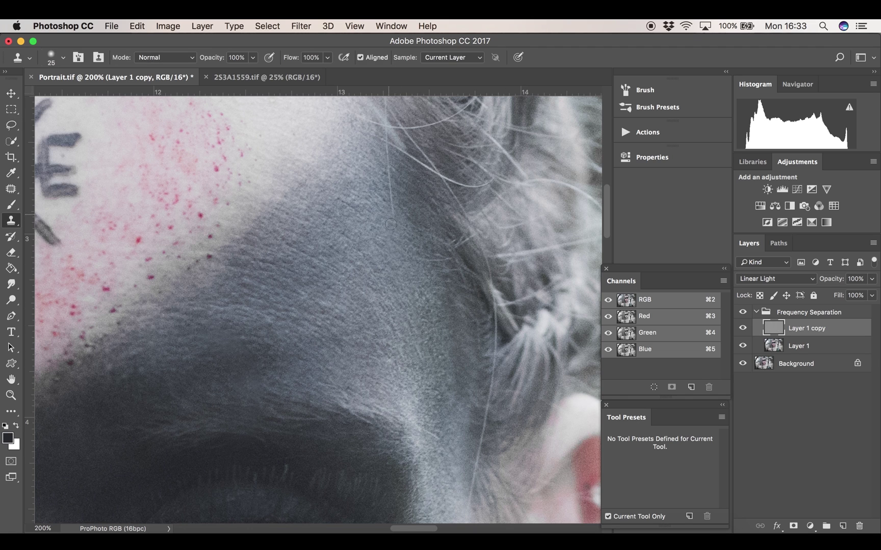
- Paint crimson over the white hair crossing the forehead blood spots on Layer 1, and clone it out on Layer 1 copy
scroll(391, 224, "left", 10)
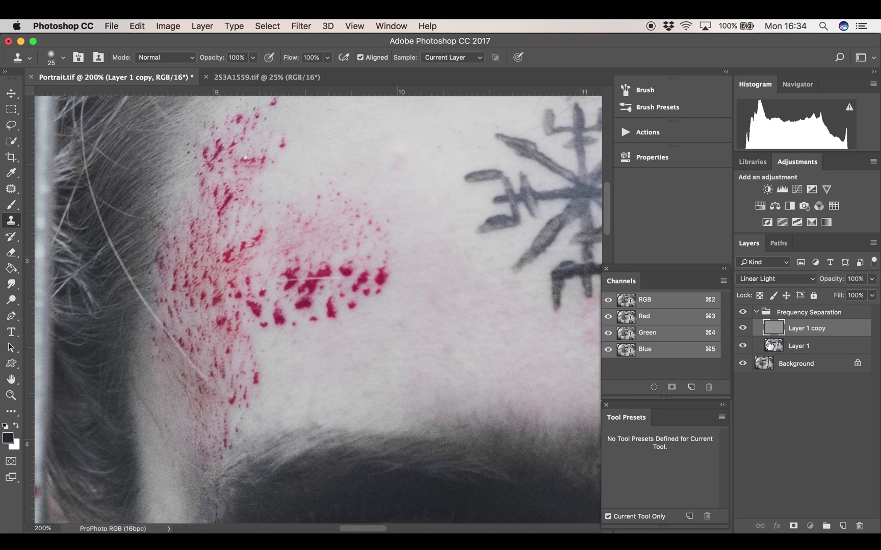
left_click(770, 345)
key("b")
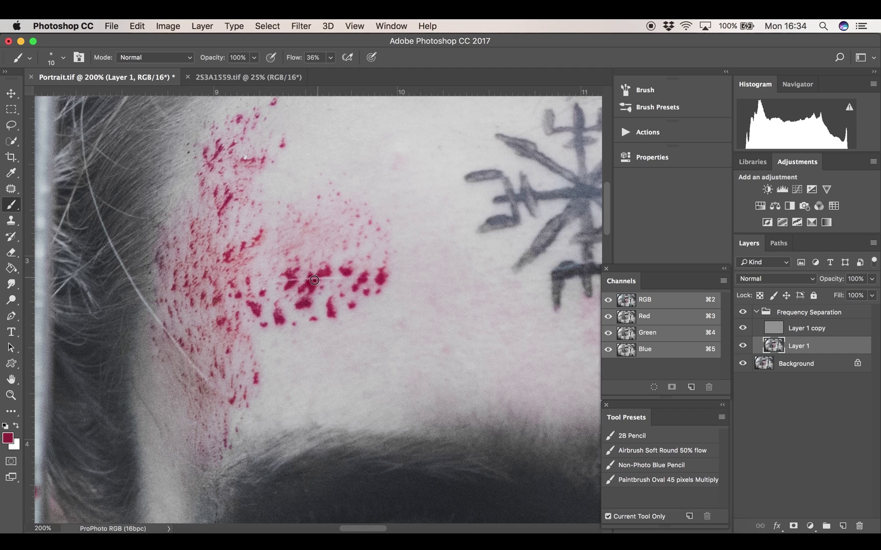
key("s")
key("alt+bracketright")
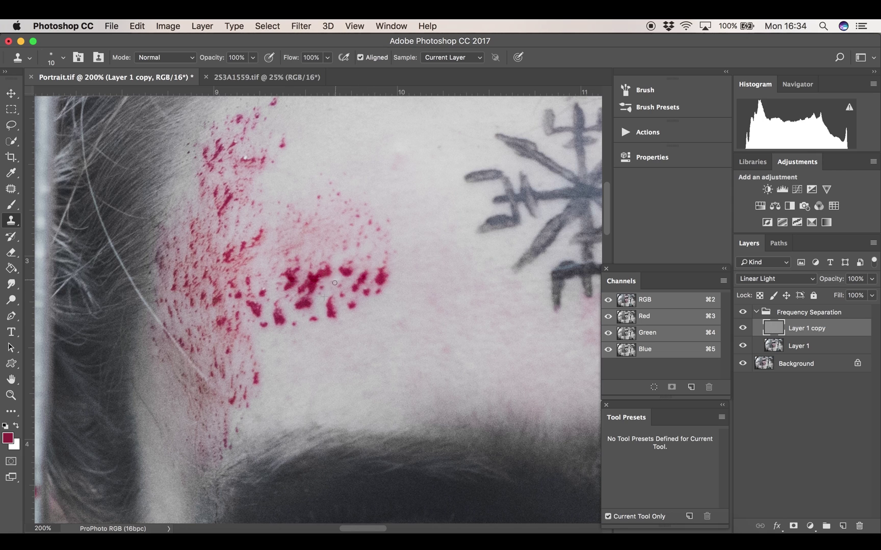
- Filter the lassoed stray hair at the outer corner of the other eye on Layer 1 and clone it out on Layer 1 copy
key("super+minus")
key("super+minus")
scroll(444, 279, "down", 5)
key("super+plus")
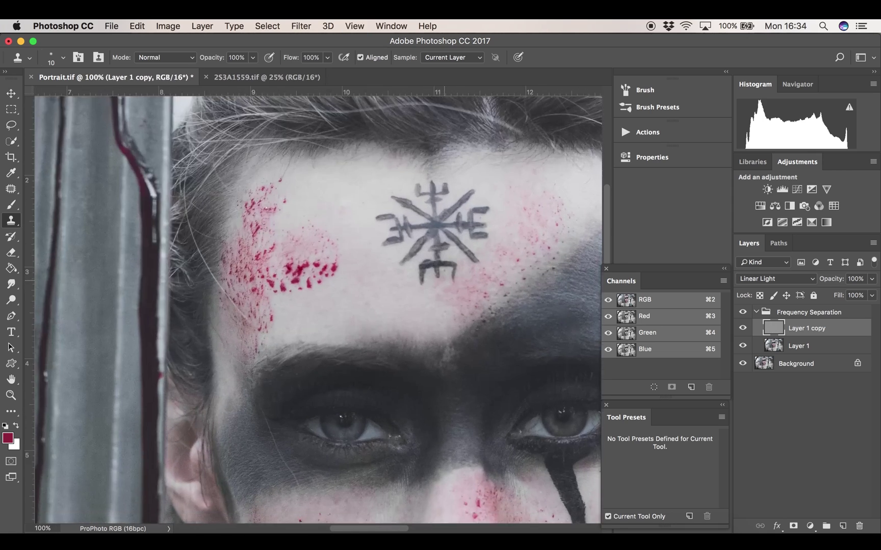
key("super+plus")
key("l")
mouse_move(205, 197)
left_mouse_down()
mouse_move(285, 367)
mouse_move(197, 181)
mouse_move(205, 196)
left_mouse_up()
left_click(779, 346)
key("super+alt+f")
key("Return")
key("super+d")
left_click(790, 330)
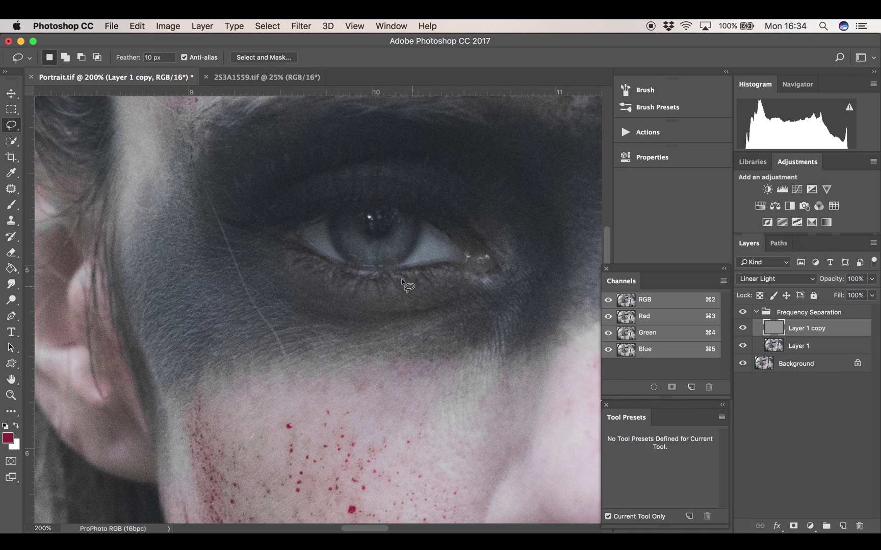
key("s")
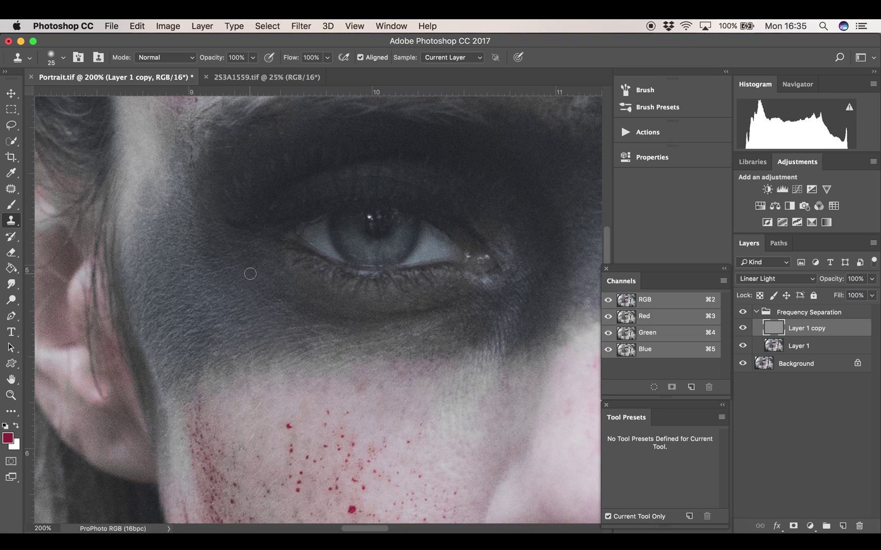
- Try to remove the long pale hair crossing above the hairline by cloning it out on Layer 1 copy
key("super+minus")
key("super+minus")
key("super+minus")
key("super+minus")
scroll(403, 223, "down", 3)
scroll(403, 223, "up", 4)
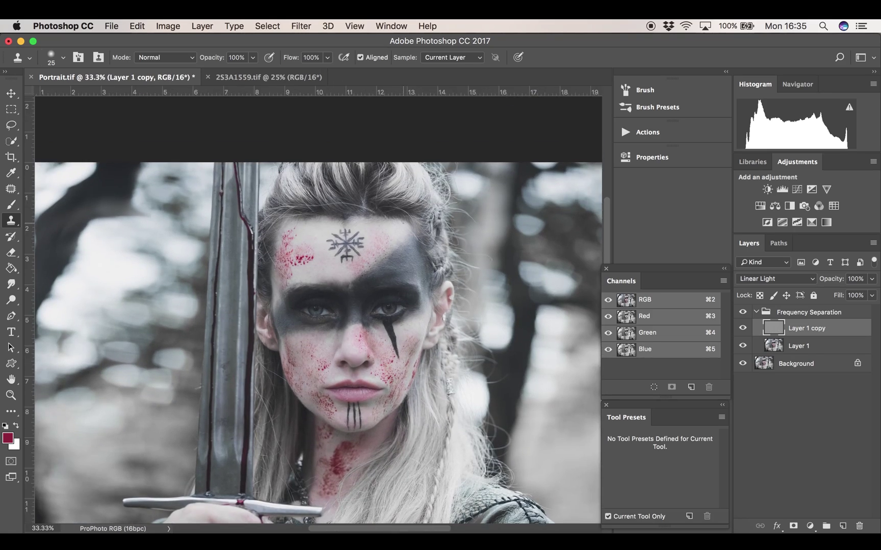
key("super+plus")
key("super+plus")
key("super+plus")
key("super+plus")
scroll(403, 223, "up", 10)
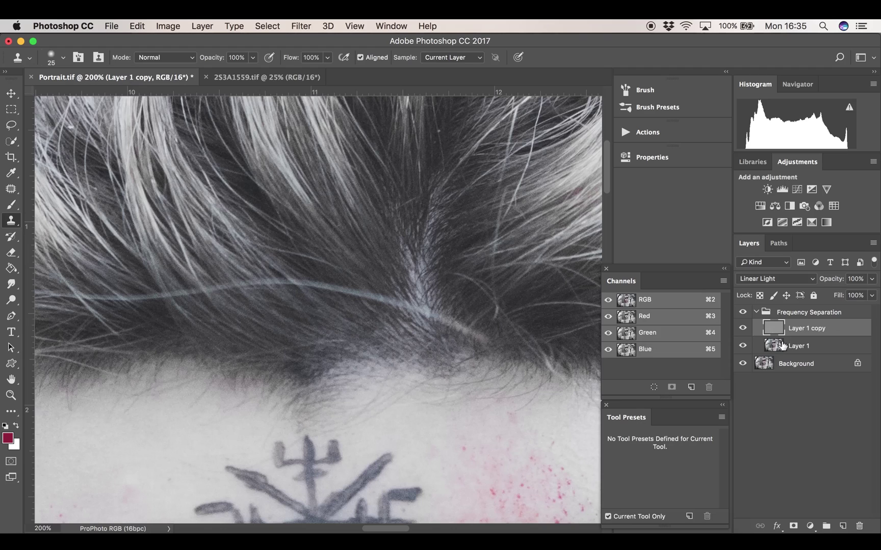
left_click(784, 345)
key("b")
key("d")
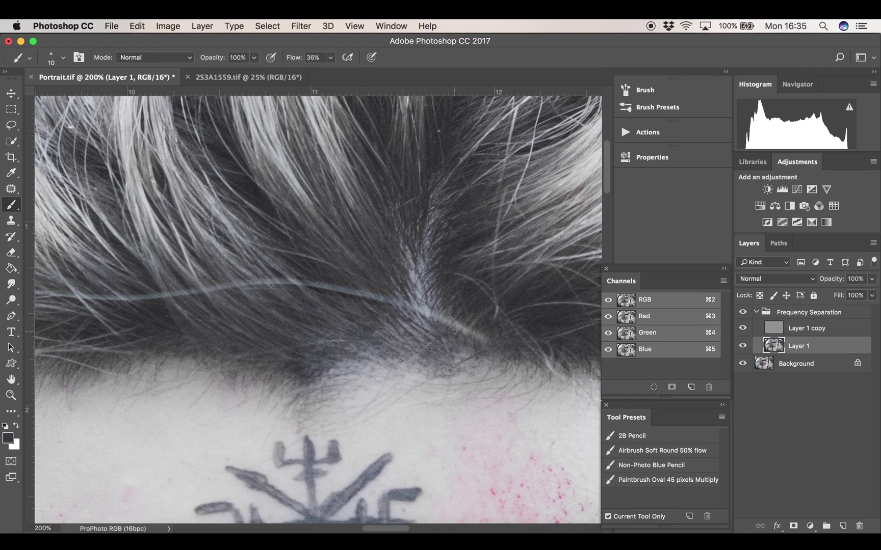
key("alt+bracketright")
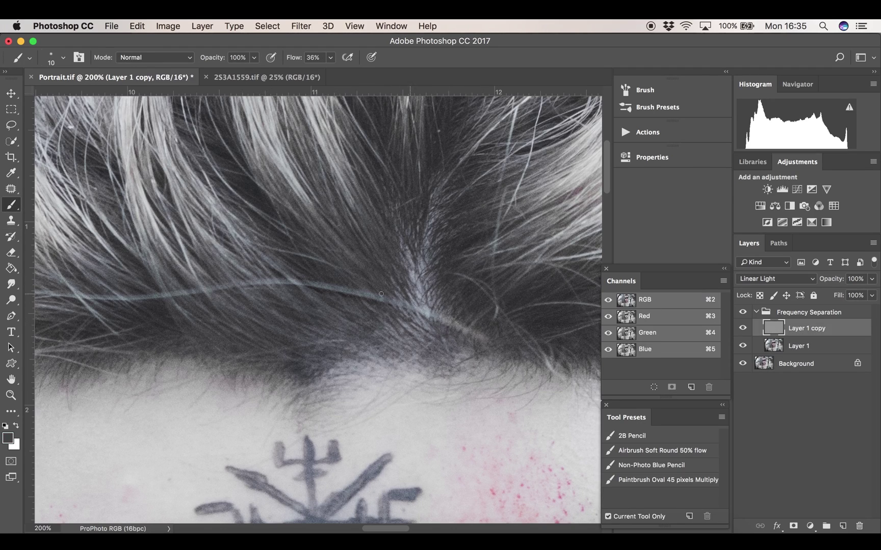
key("s")
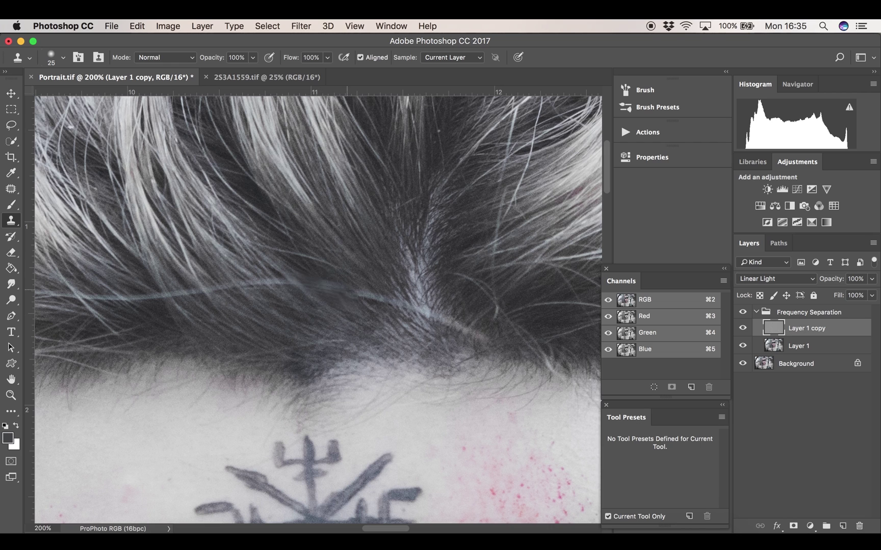
- Merge all visible layers into the Background and add a new empty layer above it
key("super+minus")
key("super+minus")
key("super+minus")
key("super+minus")
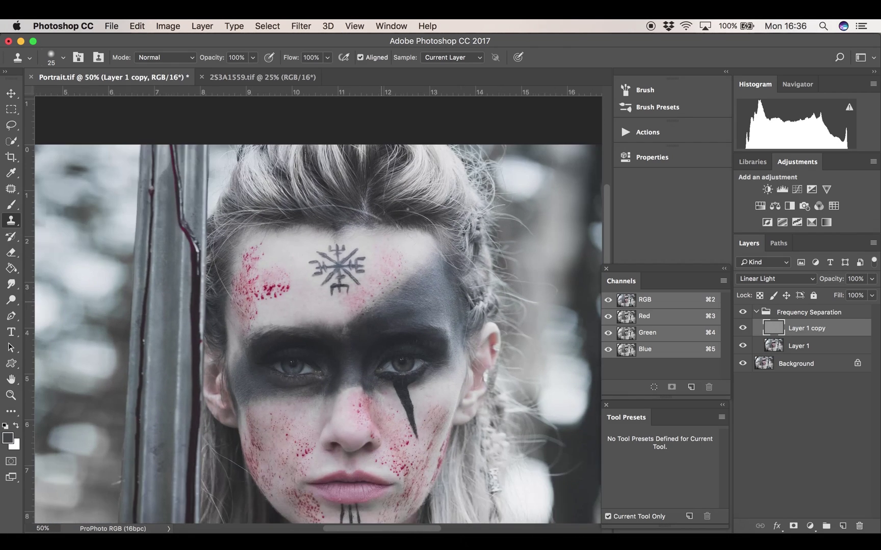
key("super+shift+e")
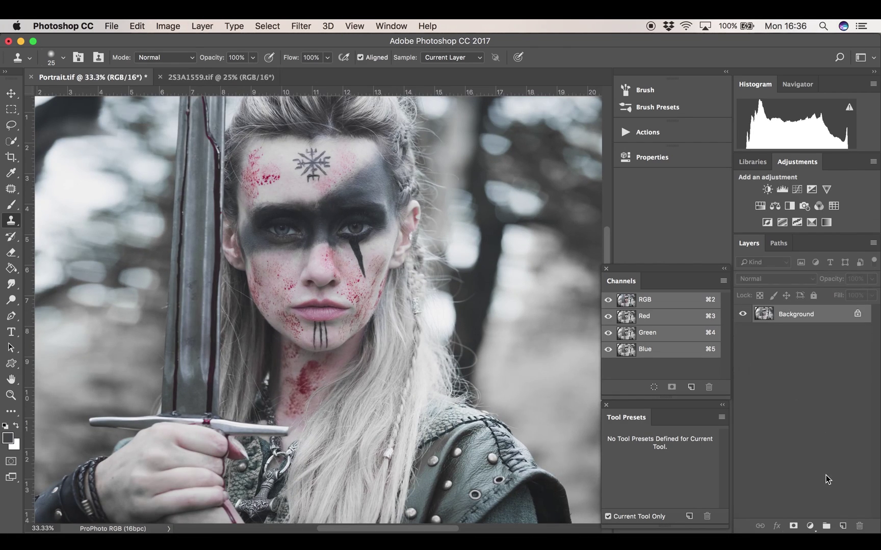
left_click(843, 527)
- Pick a different brush tip for retouching the hair at the parting and reduce its size to 4 px
key("super+plus")
key("super+plus")
key("super+plus")
scroll(397, 259, "up", 10)
key("super+plus")
key("super+plus")
scroll(391, 258, "up", 3)
key("b")
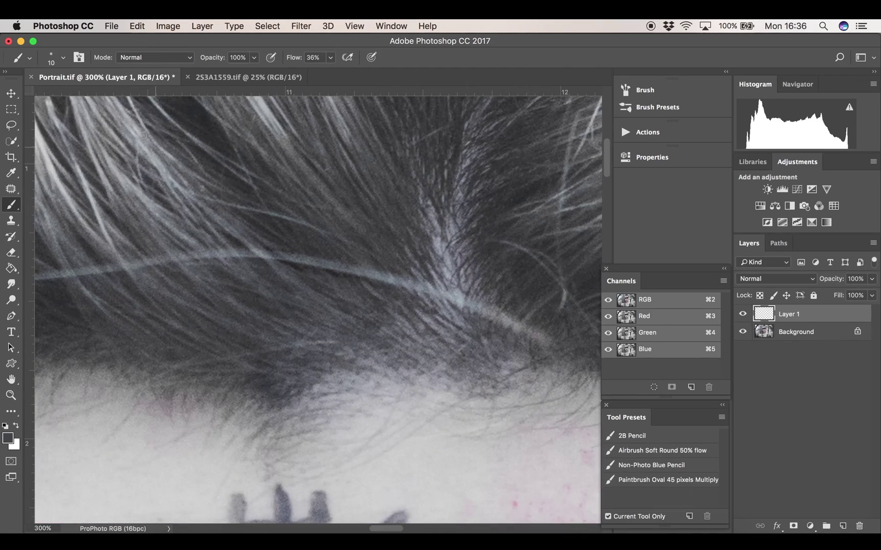
left_click(63, 58)
left_click(85, 228)
left_click(319, 81)
key("bracketleft")
key("bracketleft")
key("bracketleft")
key("bracketleft")
key("bracketleft")
key("bracketleft")
key("bracketleft")
- Rotate the view to 105° and paint sampled hair tones over the pale stray hair crossing the dark strands on Layer 1
key("r")
left_click_drag(328, 273, 442, 310)
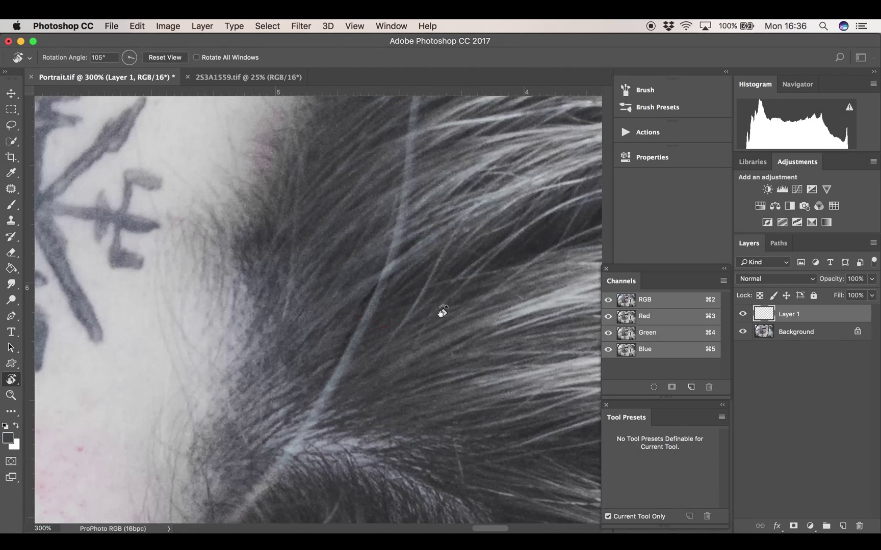
left_click_drag(351, 345, 382, 286)
left_click(372, 293, "alt")
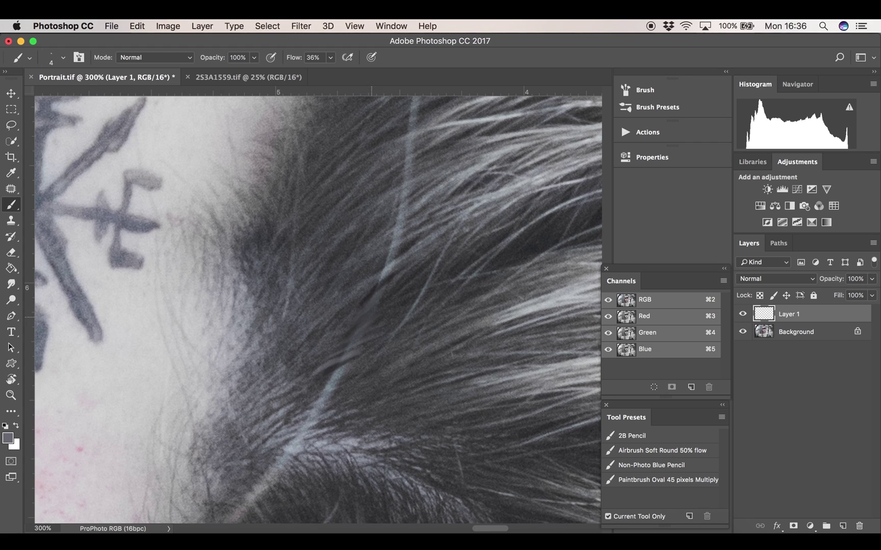
left_click_drag(343, 338, 355, 329)
left_click(373, 281, "alt")
left_click_drag(381, 277, 398, 261)
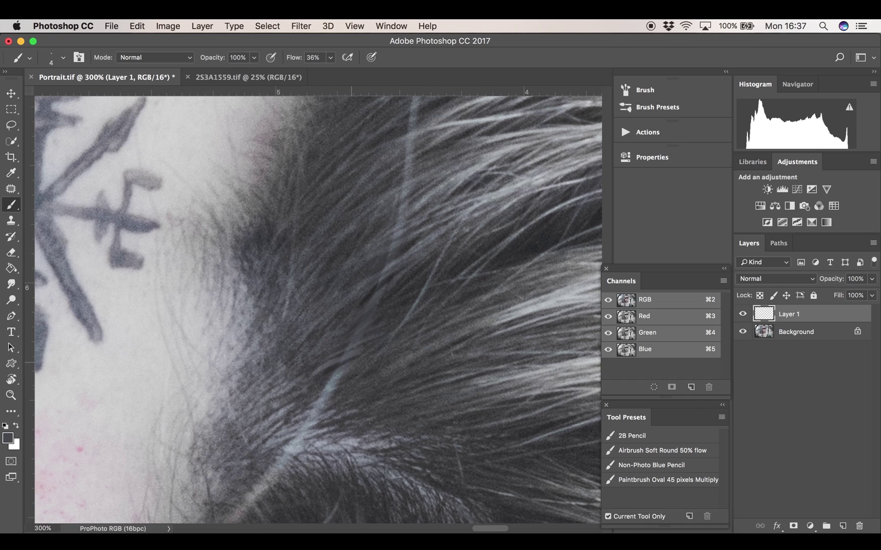
left_click(308, 408, "alt")
left_click_drag(288, 448, 354, 261)
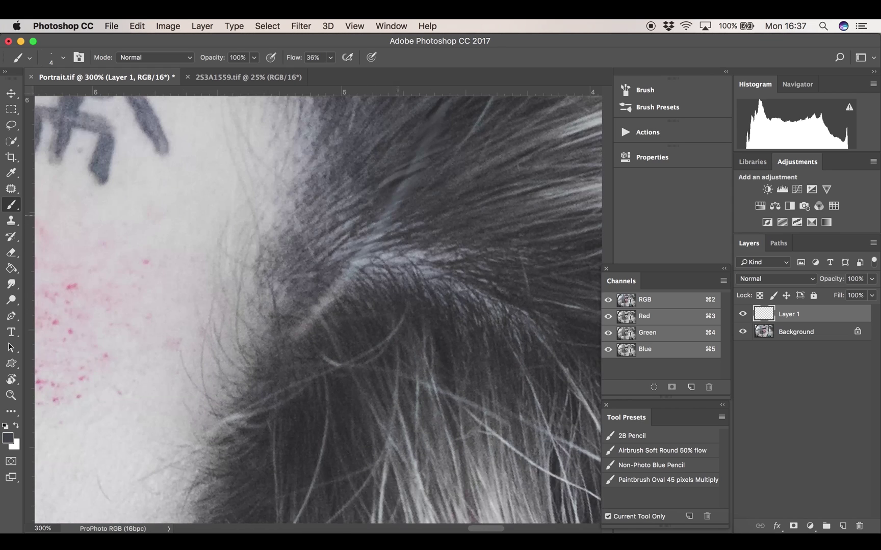
- Paint out the rest of the pale stray hair across the parting and toward the crown on Layer 1, using 8 px and 3 px brushes
key("super+minus")
key("super+minus")
key("super+minus")
key("super+equal")
key("super+equal")
key("super+equal")
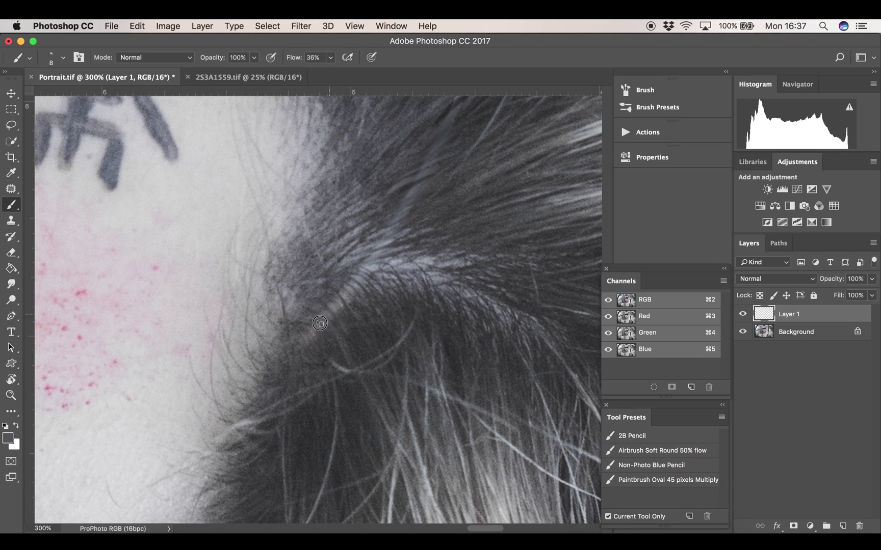
scroll(365, 283, "up", 8)
scroll(365, 283, "right", 2)
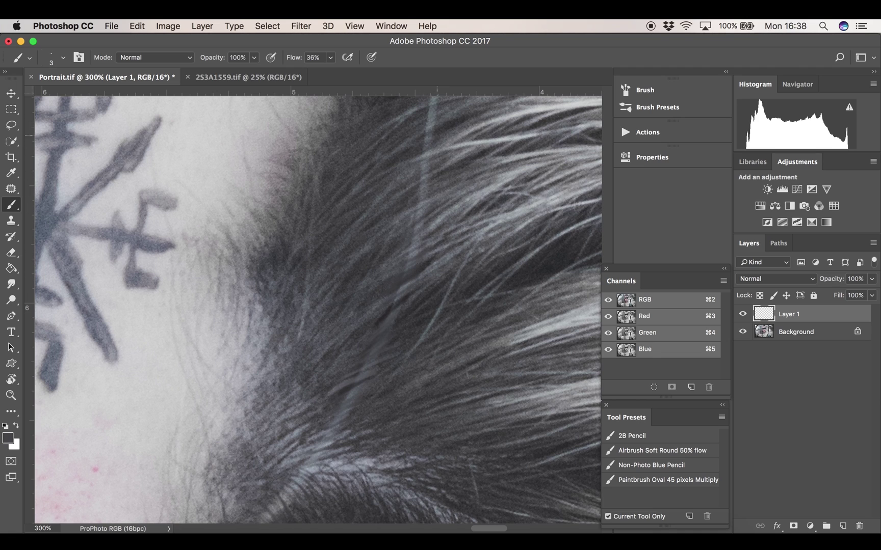
scroll(318, 306, "up", 5)
scroll(318, 306, "right", 1)
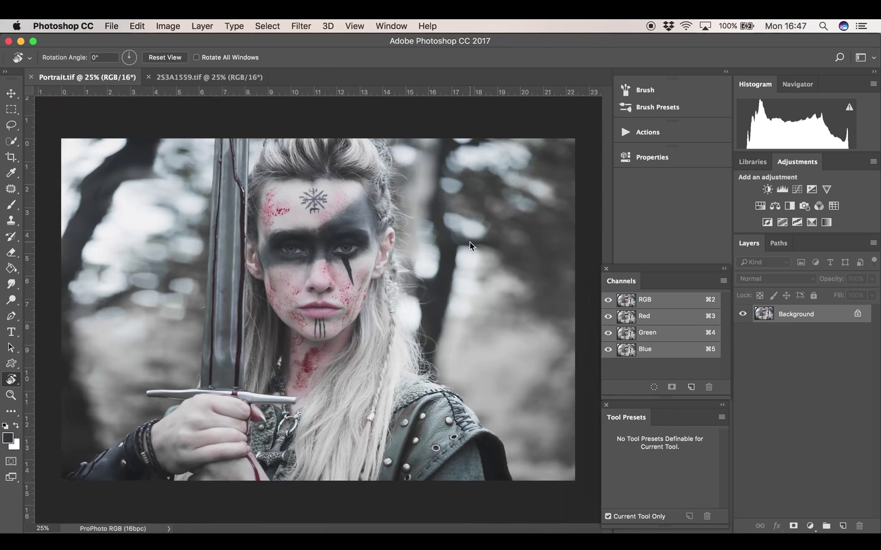
- Duplicate the Background layer twice and hide the topmost copy
key("super+j")
key("super+plus")
key("super+plus")
scroll(505, 365, "right", 9)
scroll(505, 365, "up", 1)
key("super+j")
left_click(743, 314)
- Clone blurred background over the flyaway hairs beside the ear on Layer 1 with 125 px and 200 px brushes
key("s")
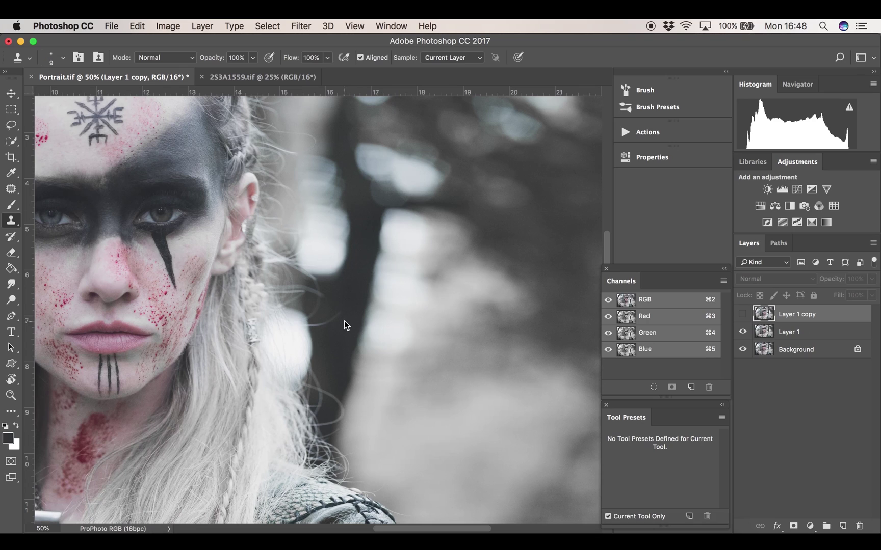
key("alt+bracketleft")
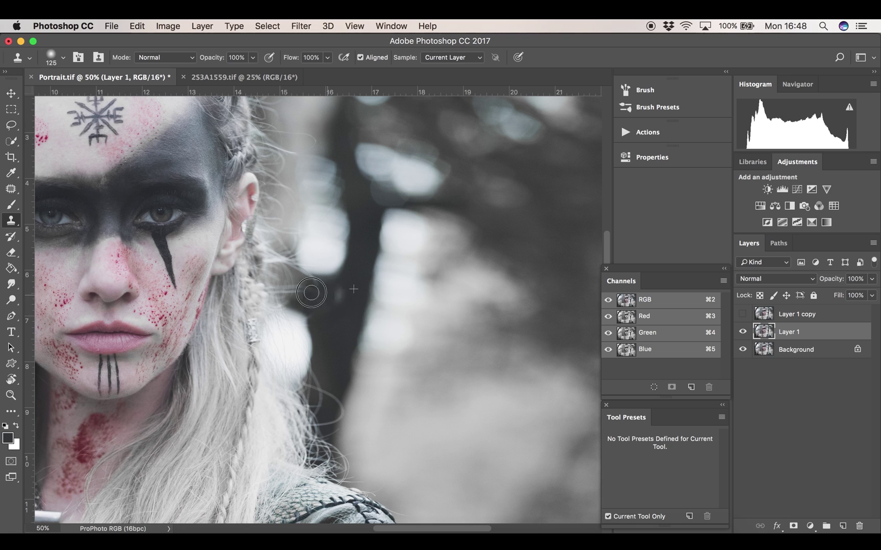
left_click(444, 346, "alt")
left_click_drag(293, 286, 272, 245)
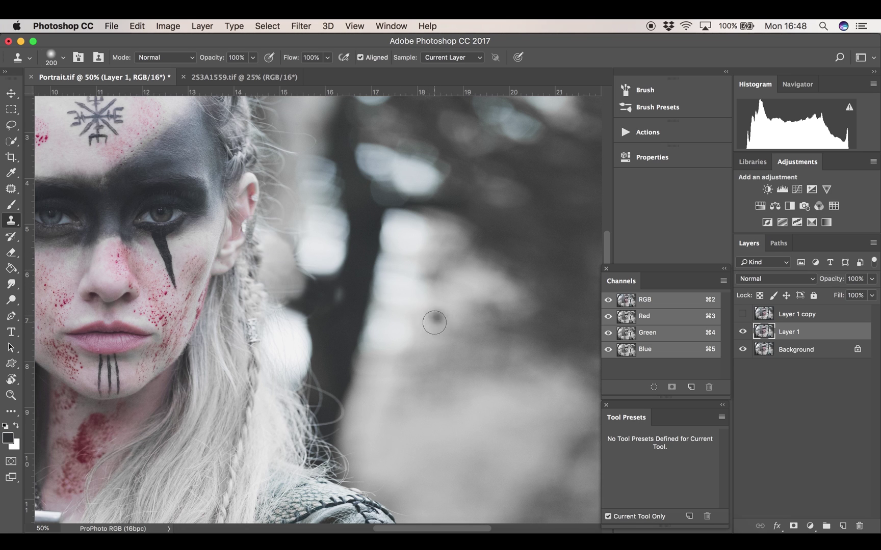
left_click(429, 323, "alt")
mouse_move(275, 204)
left_mouse_down()
mouse_move(271, 223)
mouse_move(289, 200)
mouse_move(282, 184)
mouse_move(258, 189)
left_mouse_up()
- Clone out the flyaway hairs beside the upper braid on Layer 1, enlarging the Clone Stamp to 300 px
scroll(298, 186, "up", 3)
scroll(298, 186, "right", 1)
left_click(307, 175, "alt")
scroll(245, 204, "up", 3)
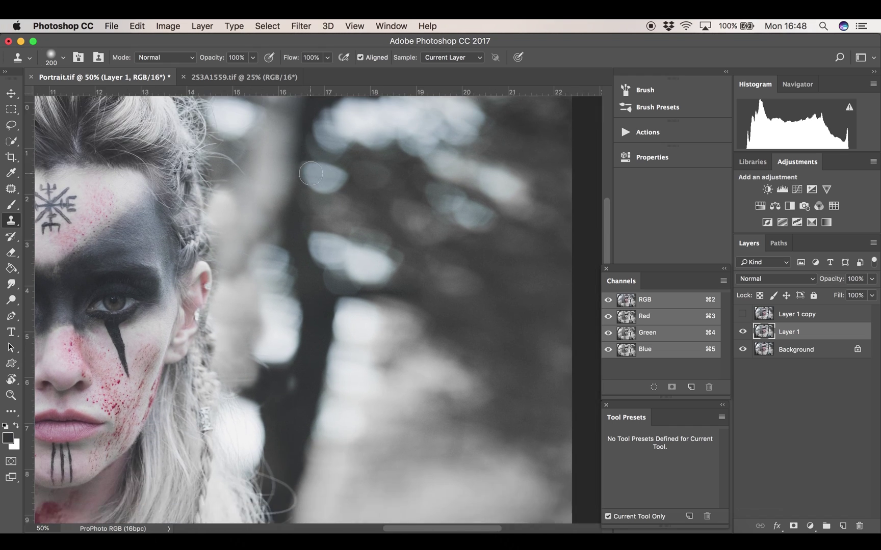
key("bracketright")
key("bracketright")
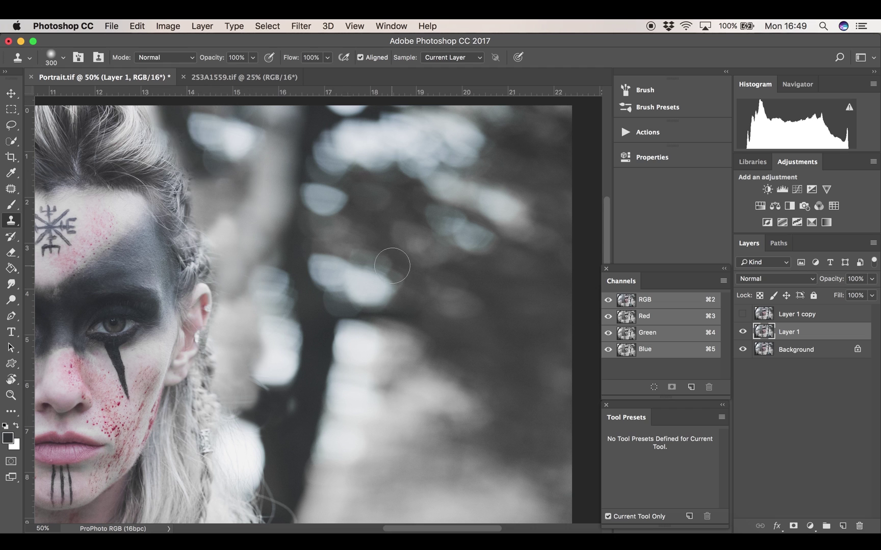
- Clone blurred background over the flyaway hairs between the lower braid, the dark trunk and the shoulder on Layer 1
scroll(393, 261, "down", 5)
left_click(268, 210, "alt")
mouse_move(271, 253)
left_mouse_down()
mouse_move(257, 267)
mouse_move(242, 338)
left_mouse_up()
left_click_drag(275, 277, 288, 360)
scroll(326, 197, "up", 3)
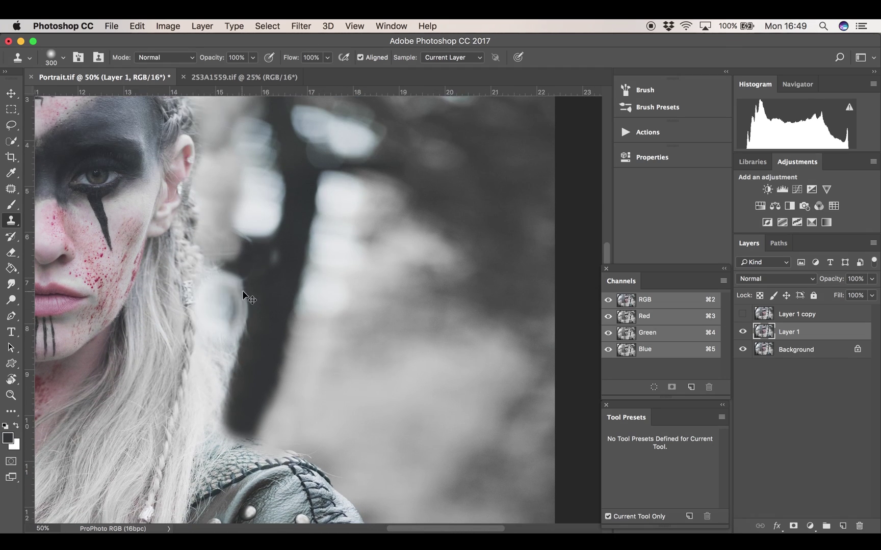
- Undo the last stroke and clone out the leftover streaks between the ear and the dark trunk on Layer 1 with a 100 px brush
key("super+minus")
key("super+minus")
key("super+z")
key("super+plus")
key("super+plus")
key("super+plus")
key("super+plus")
scroll(413, 324, "right", 8)
scroll(331, 236, "up", 2)
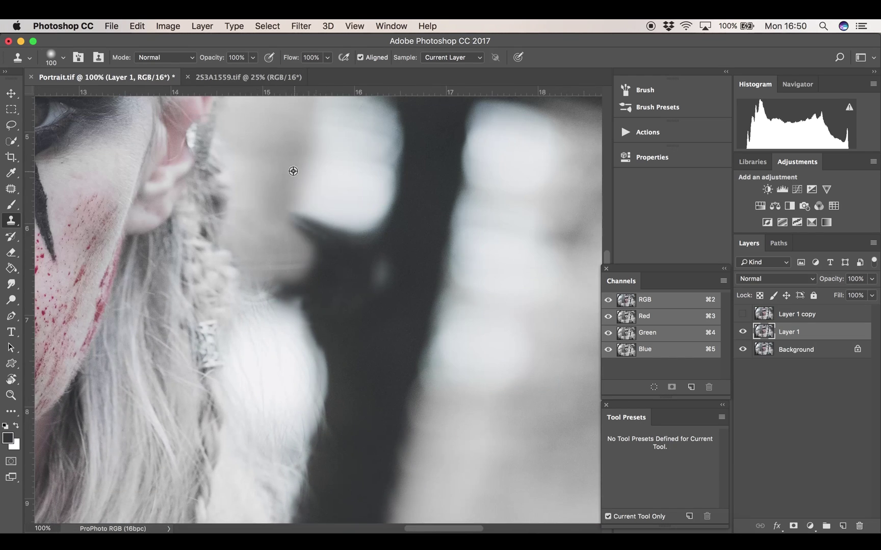
left_click(293, 170, "alt")
left_click_drag(292, 258, 259, 261)
- Paint a sampled off-white over the bright background patch beside the braid on Layer 1 with an enlarged brush
key("b")
left_click(272, 371, "alt")
key("bracketright")
key("bracketright")
key("bracketright")
key("bracketright")
key("bracketright")
key("bracketright")
mouse_move(251, 332)
left_mouse_down()
mouse_move(266, 334)
mouse_move(300, 377)
mouse_move(290, 427)
left_mouse_up()
- Smudge the edges of the bright patch and the dark trunk beside the braid on Layer 1 at 9% strength
left_click(11, 284)
left_click_drag(197, 60, 190, 60)
scroll(315, 278, "down", 3)
key("0")
key("9")
mouse_move(267, 204)
left_mouse_down()
mouse_move(229, 287)
mouse_move(299, 380)
left_mouse_up()
scroll(275, 468, "up", 3)
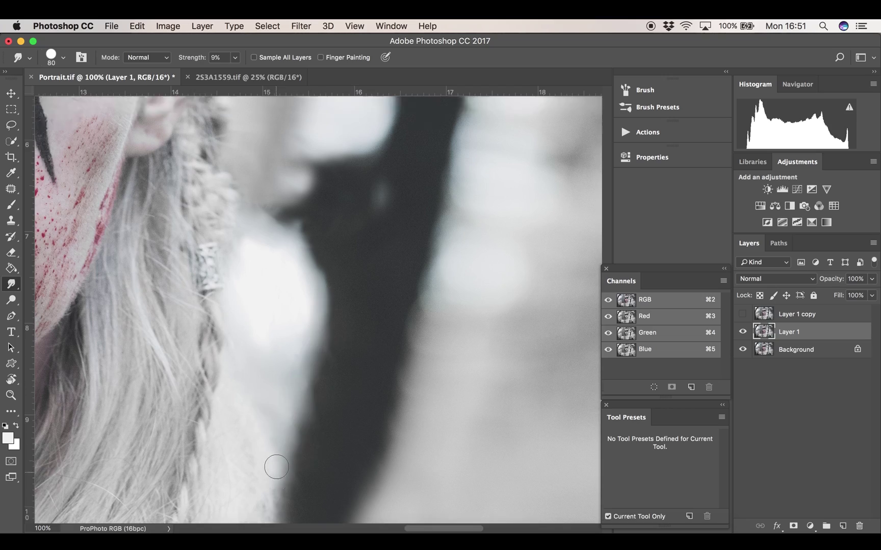
scroll(253, 172, "up", 2)
key("super+minus")
key("super+plus")
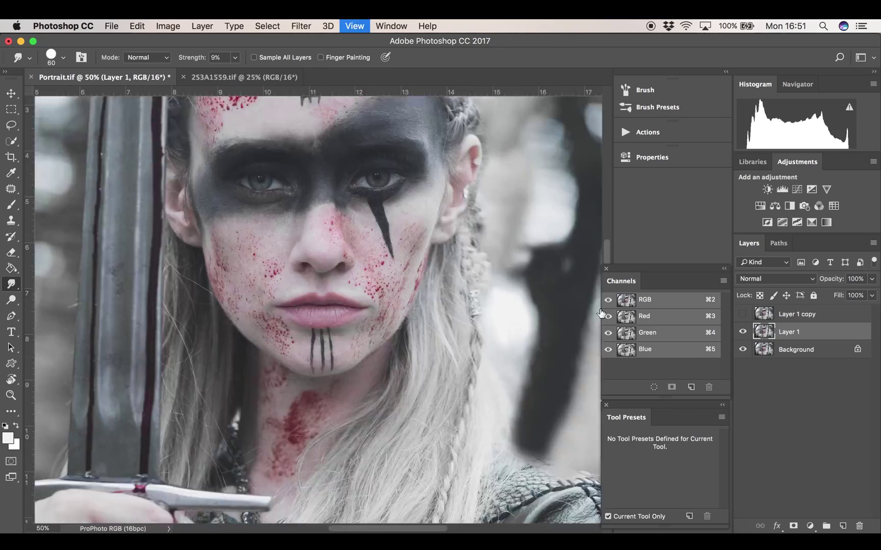
key("s")
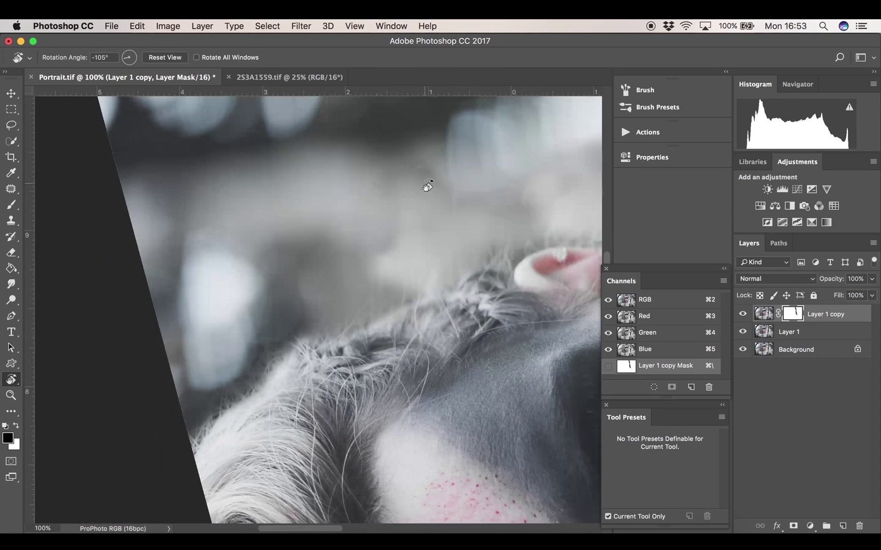
- Paint white on Layer 1 copy's mask with a 9 px brush to restore fine hairs along the braid's outline
key("b")
key("x")
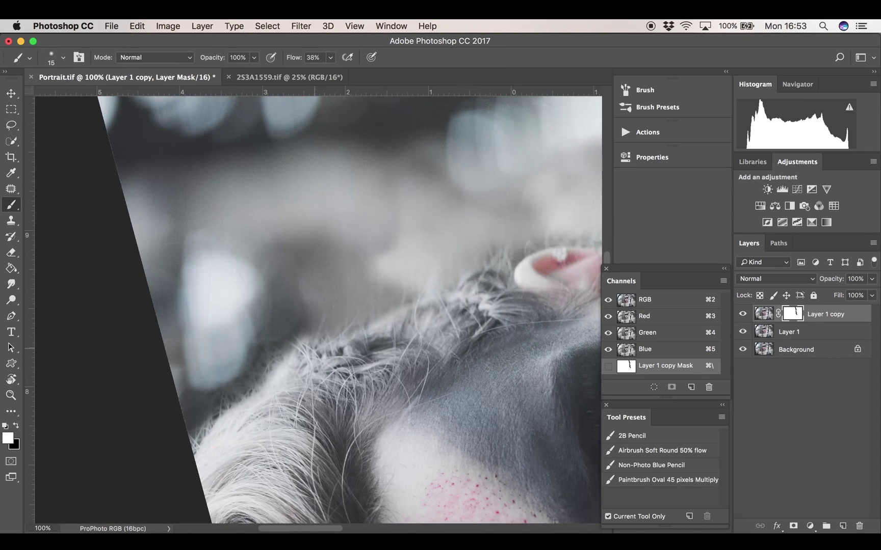
left_click(755, 328)
left_click(792, 314)
key("bracketleft")
key("bracketleft")
key("bracketleft")
key("bracketleft")
key("bracketleft")
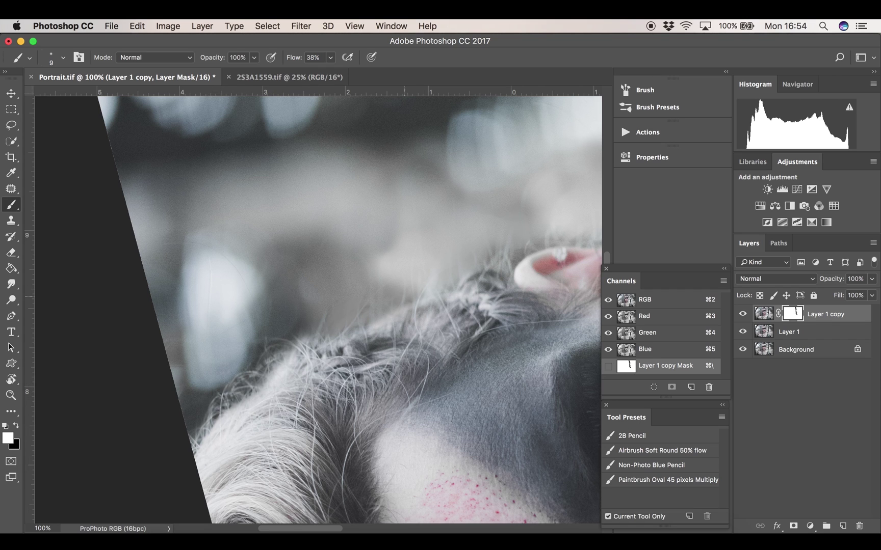
key("r")
left_click_drag(405, 297, 431, 411)
key("Escape")
key("b")
key("super+equal")
key("super+equal")
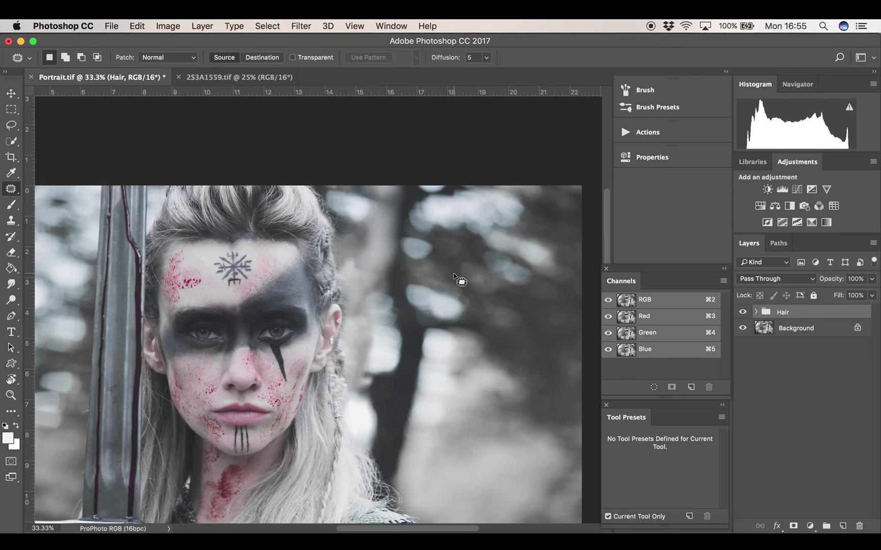
key("alt+bracketright")
key("super+backslash")
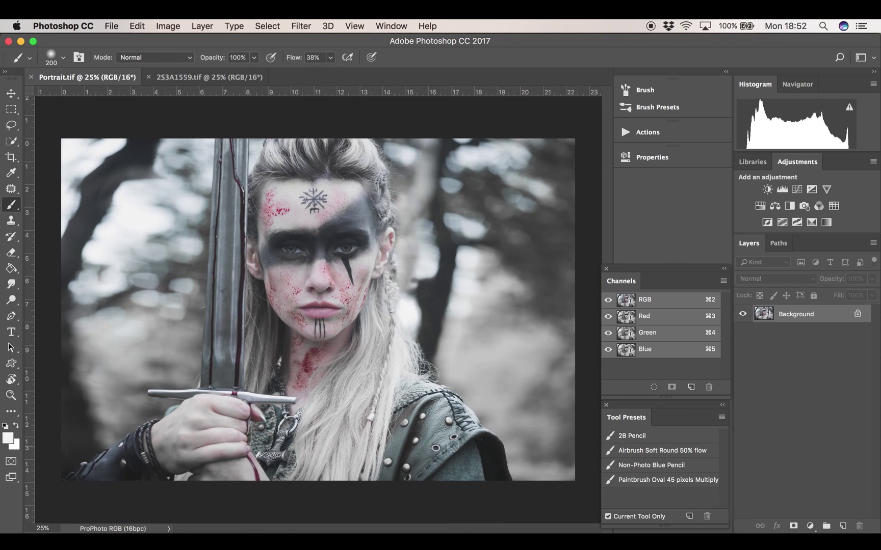
- Run the Dodge & Burn action from the Portrait Retouching set and expand its layer group
key("super+equal")
left_click(625, 132)
left_click(555, 311)
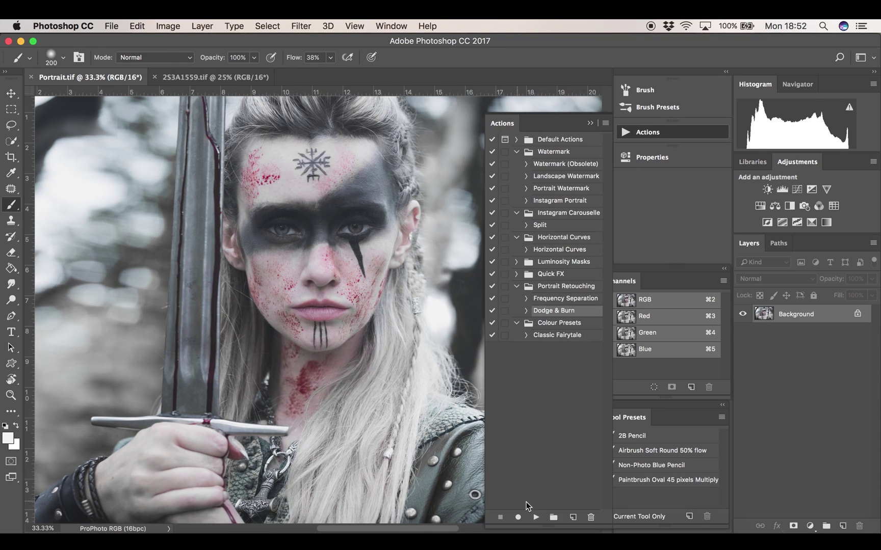
left_click(534, 517)
left_click(756, 312)
- Paint white on the Dodge layer's mask to brighten the face and both irises, using 50 px and 9 px brushes
left_click(803, 381)
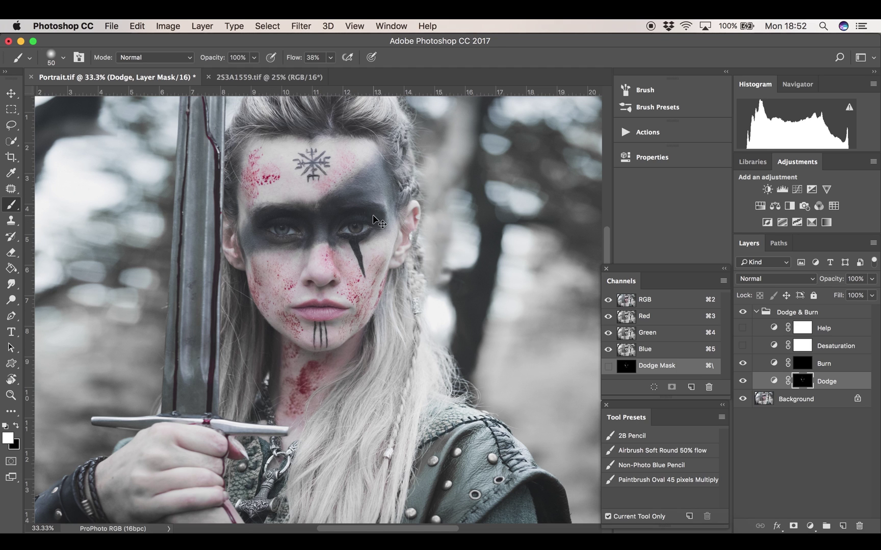
key("super+plus")
key("super+plus")
key("super+plus")
key("super+plus")
key("super+plus")
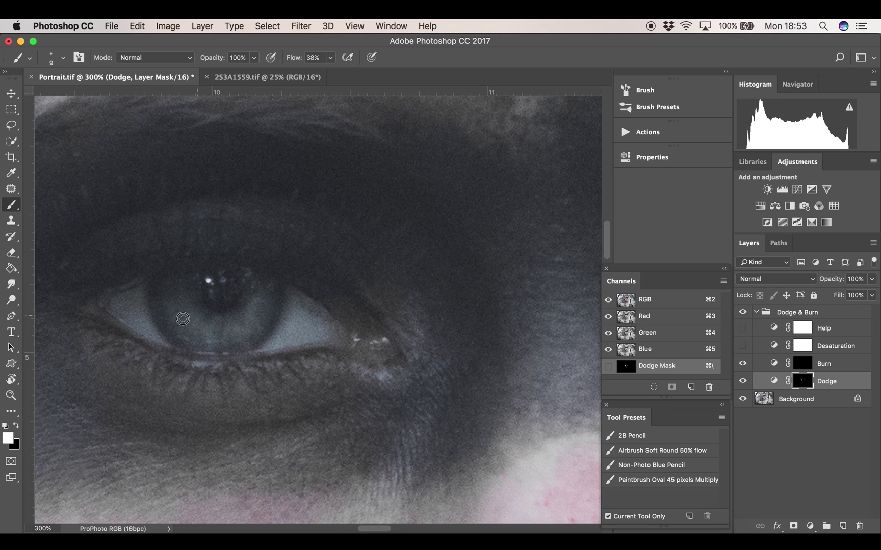
scroll(324, 290, "right", 15)
scroll(439, 250, "down", 2)
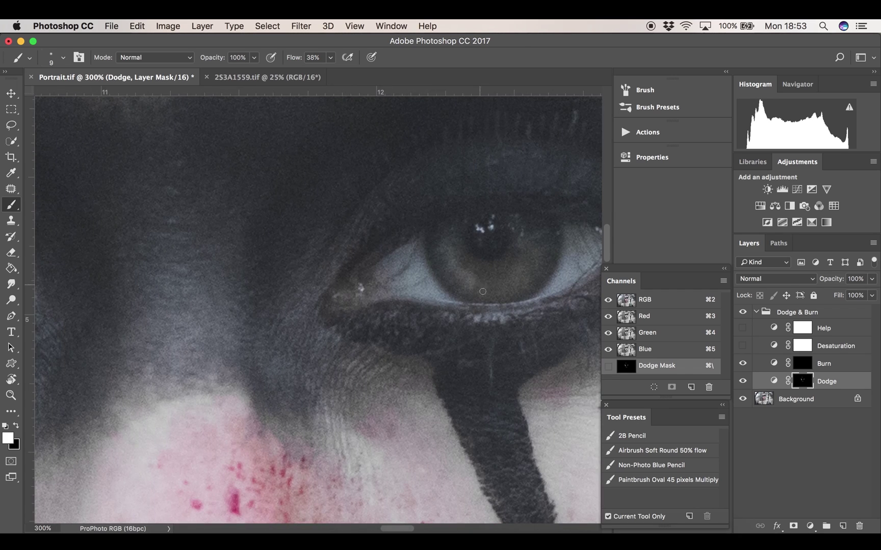
- Paint white on the Burn layer's mask to darken around the eyes with a 10 px brush and the neck area at 70 px
key("super+1")
key("alt+bracketright")
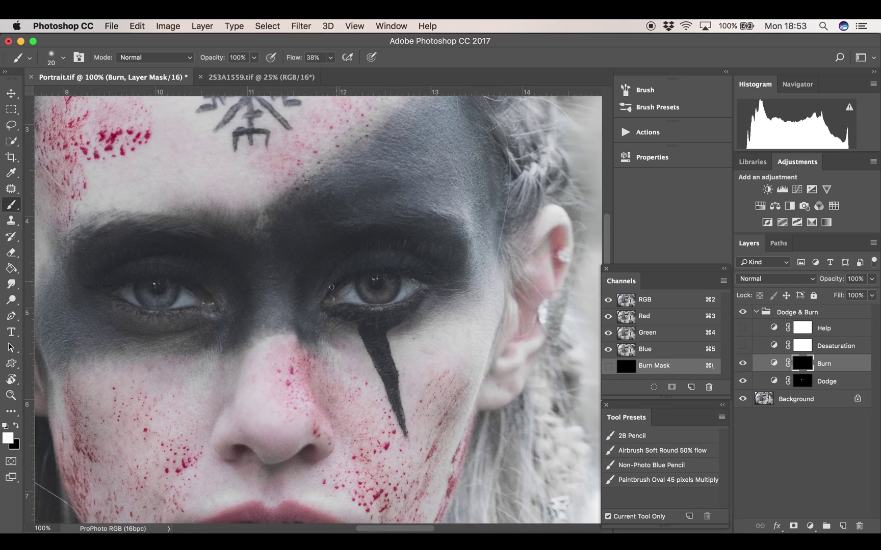
key("super+plus")
key("super+plus")
key("bracketleft")
scroll(362, 307, "left", 20)
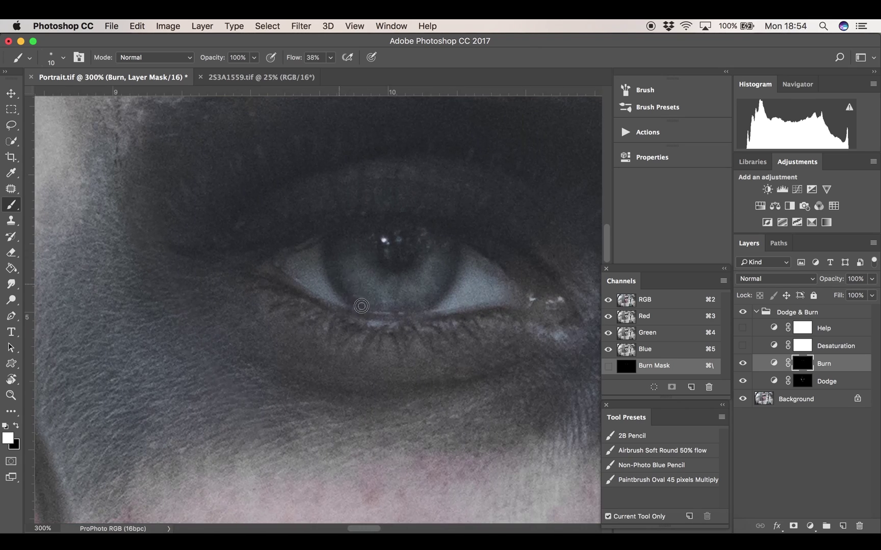
key("super+minus")
key("super+minus")
key("super+minus")
key("super+minus")
key("bracketright")
key("bracketright")
key("bracketright")
key("bracketright")
key("bracketright")
key("bracketright")
key("bracketright")
key("super+minus")
key("super+minus")
key("bracketright")
key("bracketright")
key("bracketright")
key("bracketright")
key("bracketright")
key("bracketright")
key("bracketright")
key("bracketright")
key("bracketright")
left_click_drag(301, 353, 313, 375)
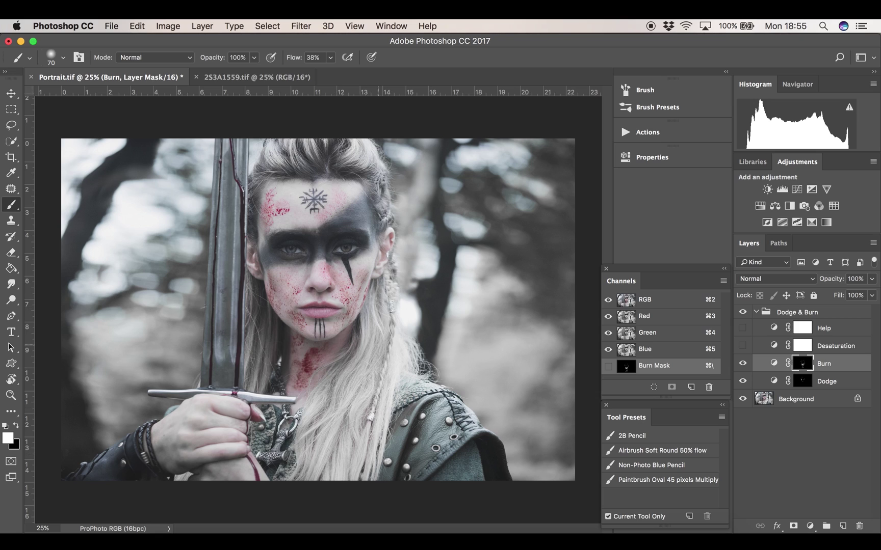
- Paint white on the Dodge and Burn masks in turn to contour the hair and ear beside the face, using up to 125 px
key("alt+bracketleft")
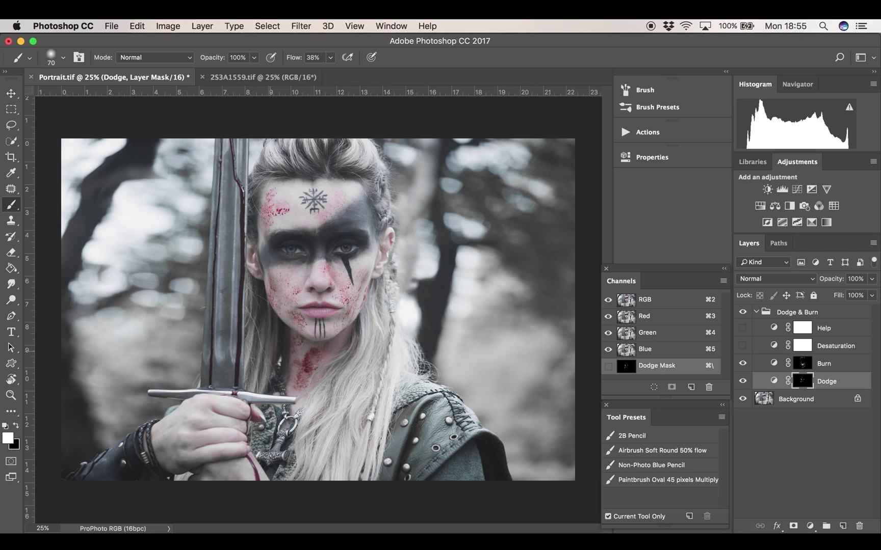
left_click(798, 363)
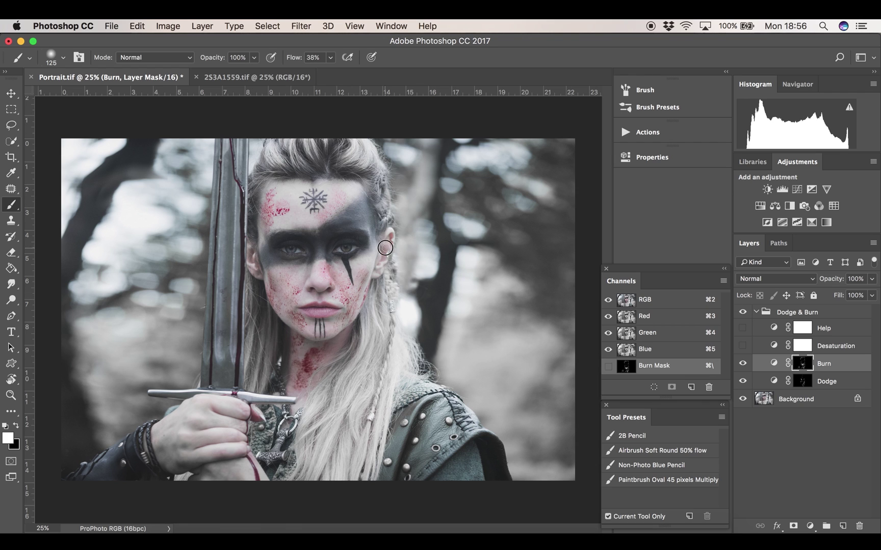
left_click(802, 382)
key("r")
left_click_drag(372, 327, 356, 352)
key("b")
key("r")
key("Escape")
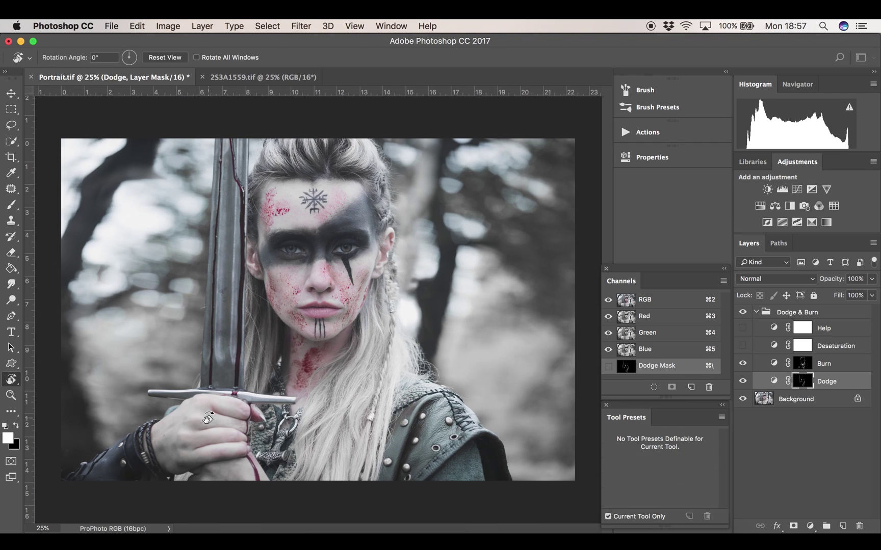
- Paint white on the Burn layer's mask with a 175 px brush to deepen shadows in the hair and shoulder armor
key("b")
left_click(797, 363)
key("bracketright")
key("bracketright")
key("bracketright")
key("bracketright")
key("bracketright")
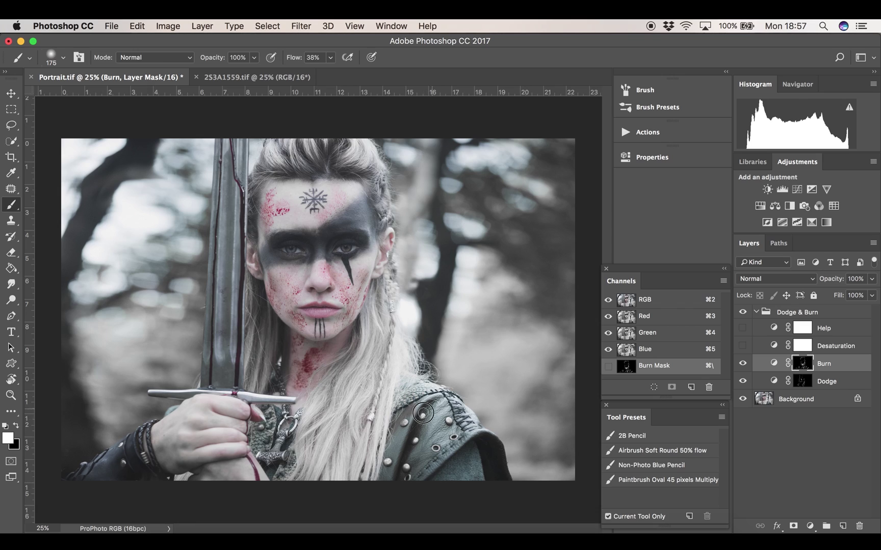
key("r")
mouse_move(258, 248)
left_mouse_down()
mouse_move(231, 300)
mouse_move(360, 386)
left_mouse_up()
key("b")
key("r")
left_click_drag(375, 320, 269, 342)
key("Escape")
- Toggle the Dodge & Burn group off and on to compare the portrait before and after
left_click(740, 312)
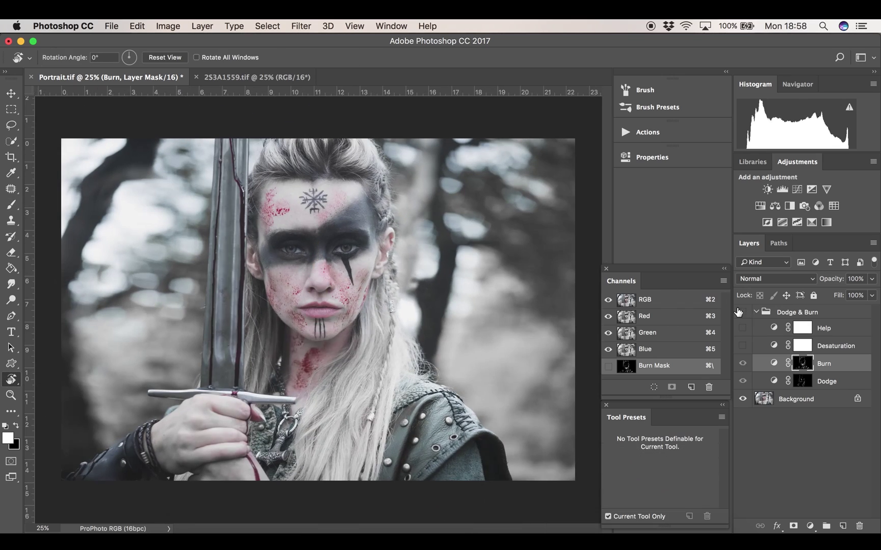
left_click(742, 311)
mouse_move(302, 380)
left_mouse_down()
mouse_move(261, 307)
mouse_move(392, 372)
mouse_move(306, 417)
left_mouse_up()
key("b")
key("r")
key("Escape")
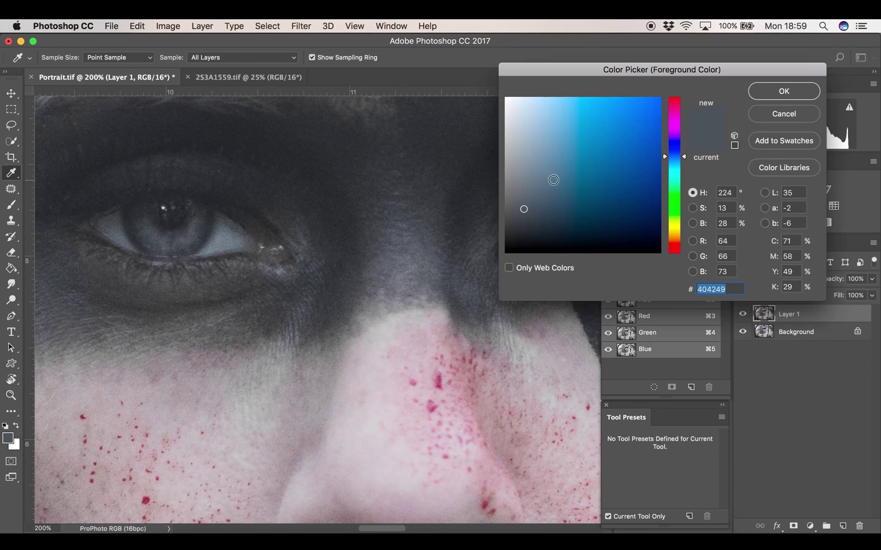
- Add a new layer in Color blend mode at 32% opacity and tint the left iris blue
left_click(843, 526)
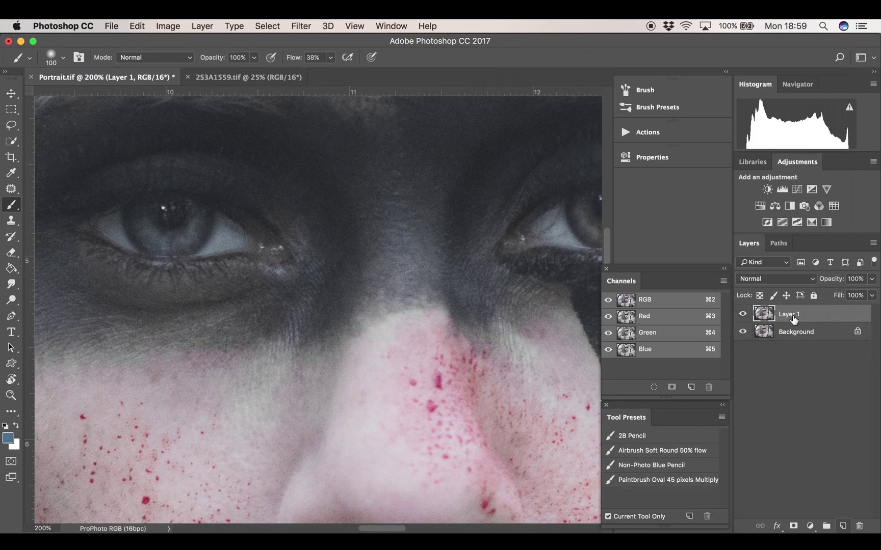
left_click(775, 279)
left_click(755, 519)
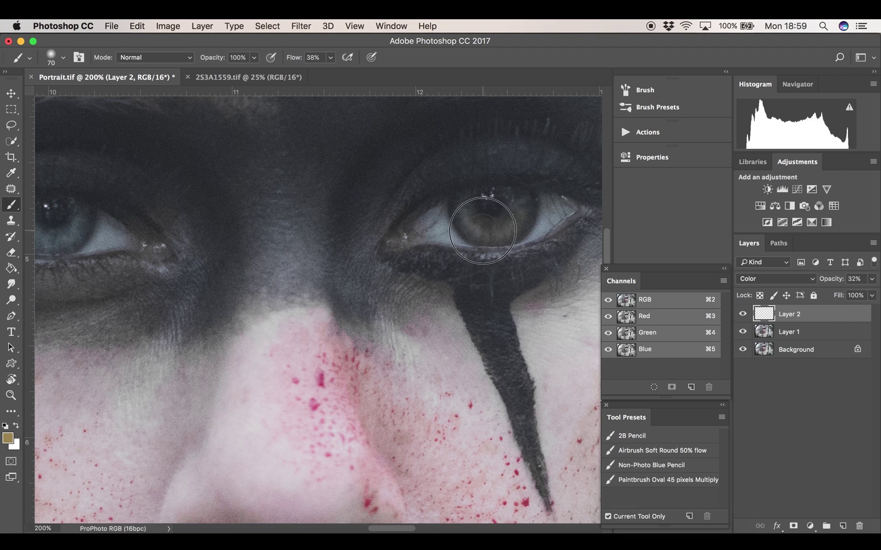
- Choose a green foreground color for tinting the rim of the right iris on Layer 2
left_click(10, 438)
left_click_drag(677, 214, 677, 187)
left_click(647, 135)
left_click(783, 90)
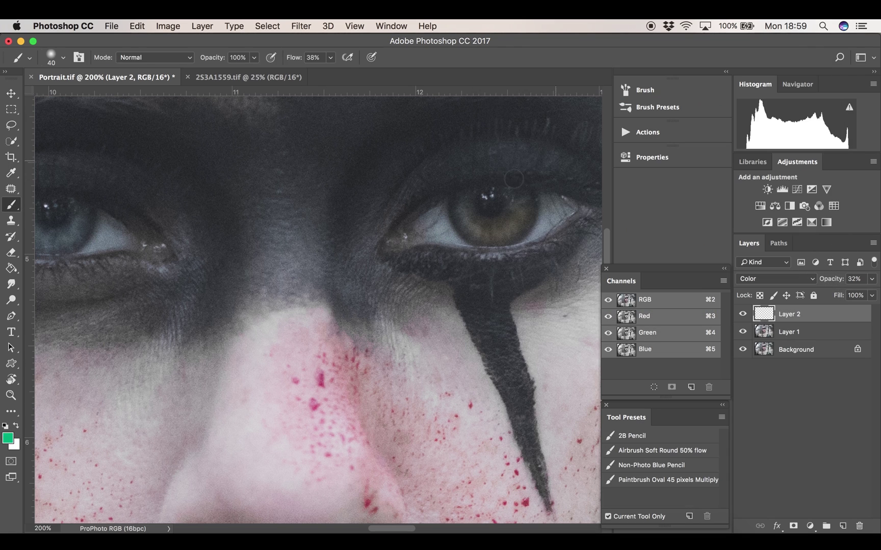
- Compare the portrait with and without Layer 2's eye tint and set the layer's opacity to 30%
key("super+minus")
key("super+minus")
key("super+minus")
left_click(743, 315)
left_click(743, 315)
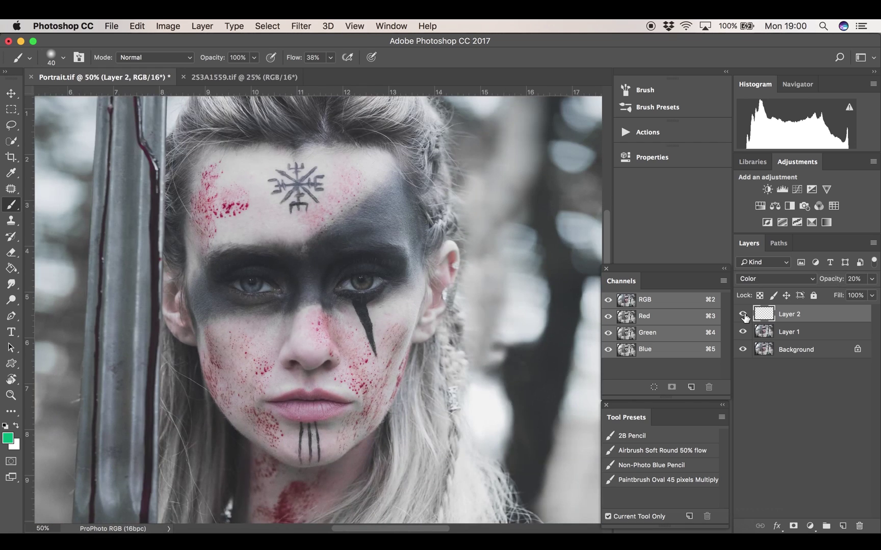
key("super+plus")
left_click_drag(826, 280, 831, 280)
key("super+minus")
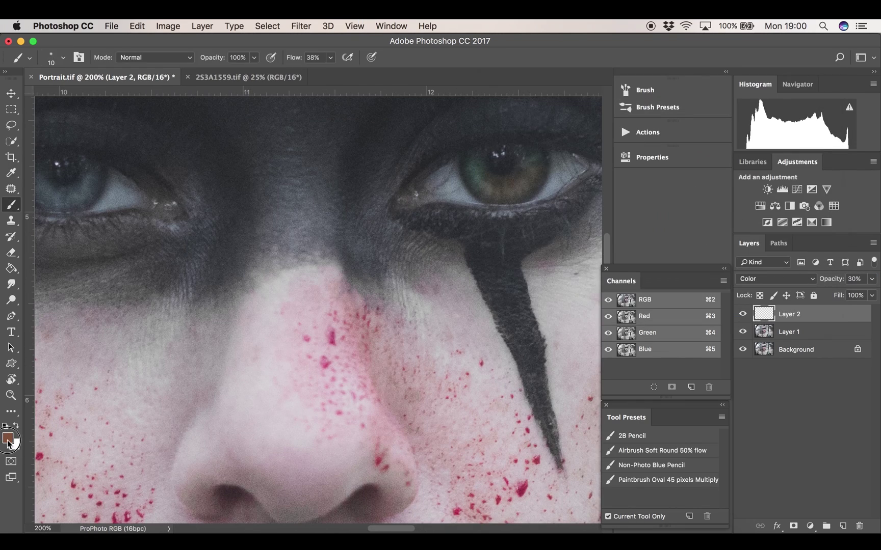
- Choose a reddish-brown foreground color for the iris detail on Layer 2 and merge all layers into the background
left_click(7, 444)
left_click(595, 165)
left_click(782, 91)
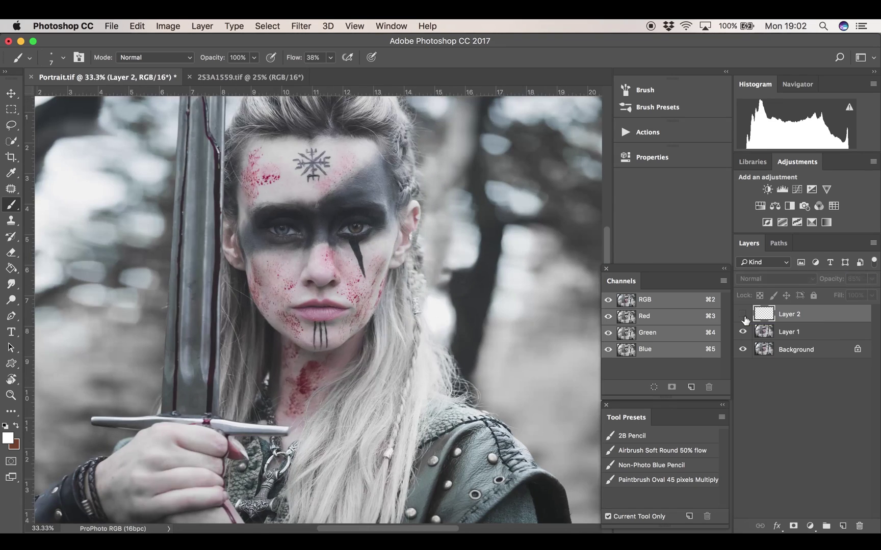
key("super+shift+e")
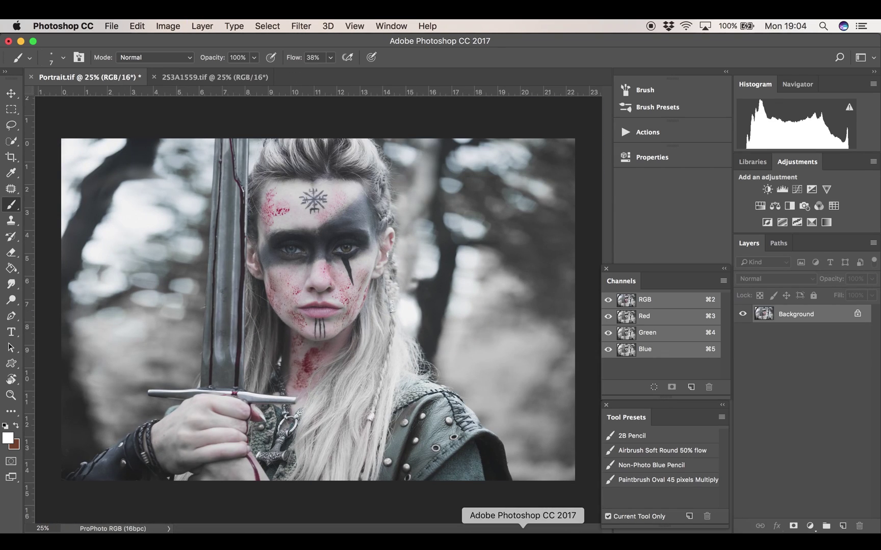
- Clone out the light blemishes on the lower lip using the Clone Stamp with a 30 px brush
key("super+plus")
key("super+plus")
key("super+plus")
key("super+plus")
key("super+plus")
key("super+plus")
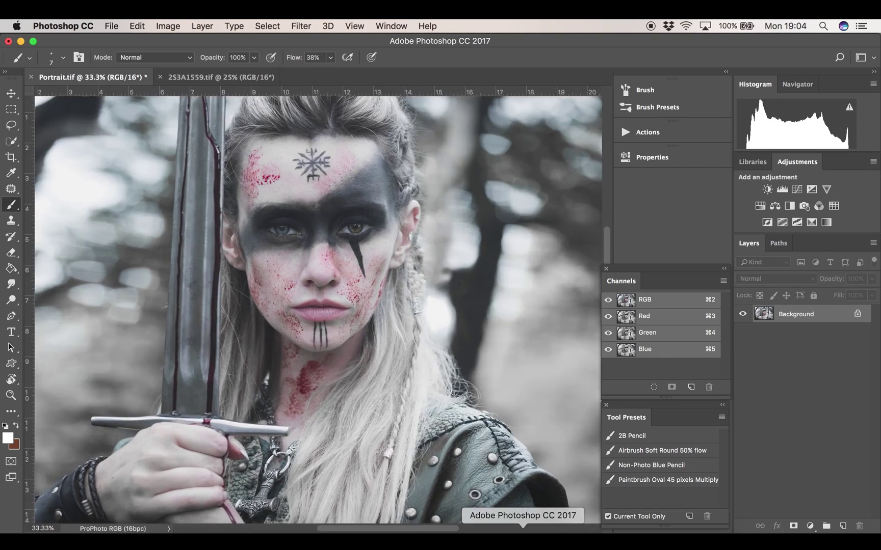
key("s")
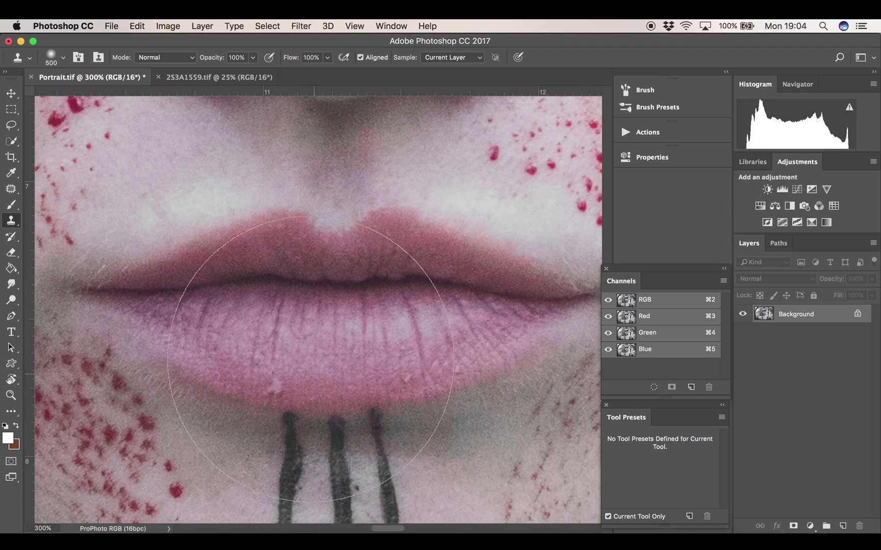
left_click(263, 389)
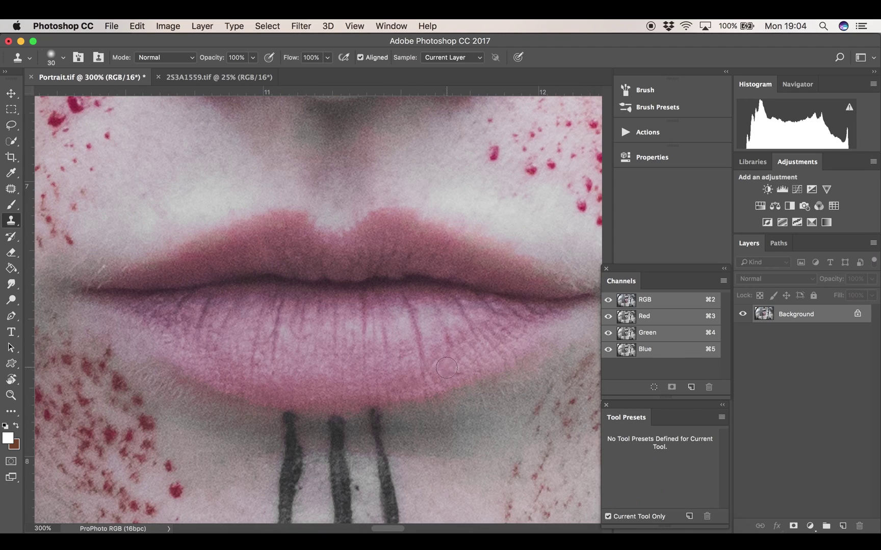
- Clone clean skin over the small marks on the chin beside the painted stripes with the 30 px Clone Stamp
key("super+minus")
left_click_drag(199, 481, 345, 345)
key("super+plus")
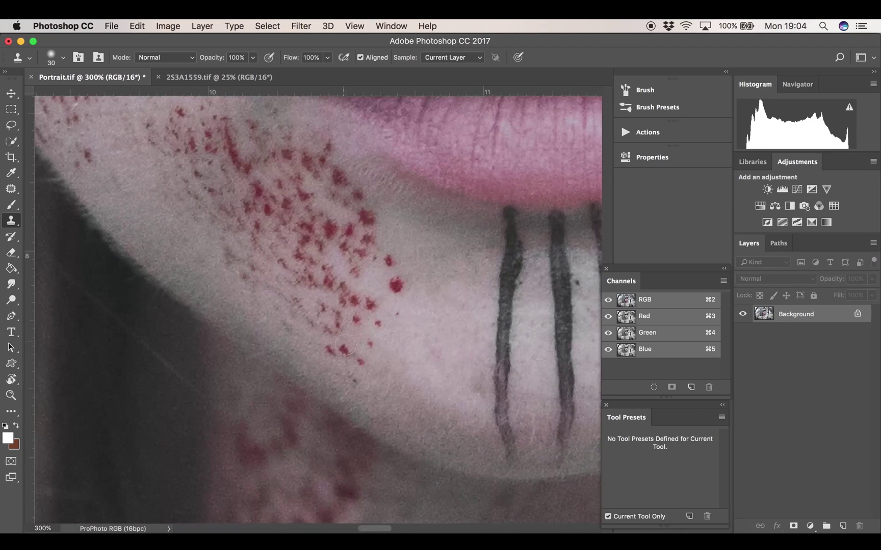
left_click(453, 392, "alt")
left_click(481, 386)
scroll(444, 357, "right", 6)
scroll(440, 351, "up", 6)
key("super+minus")
key("super+minus")
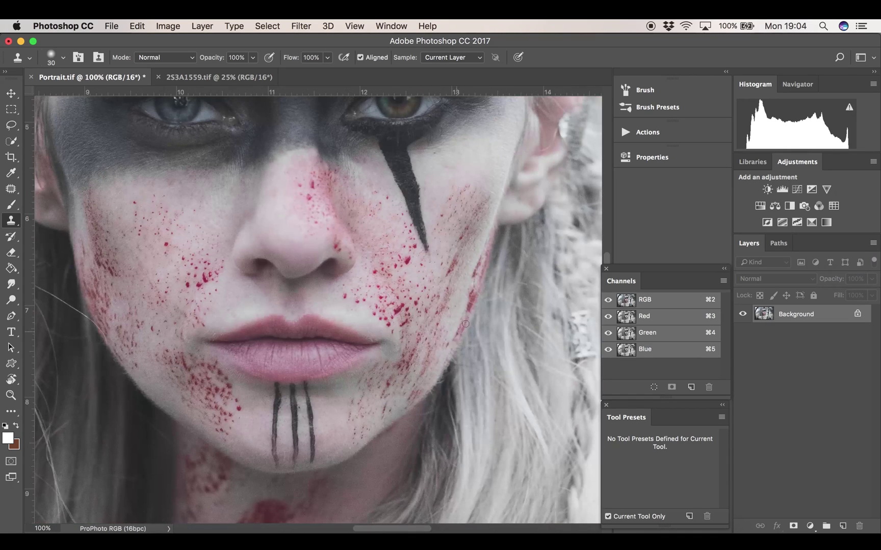
- Run the Frequency Separation action and work on Layer 1 with the Lasso at a 10 px feather
scroll(465, 323, "up", 10)
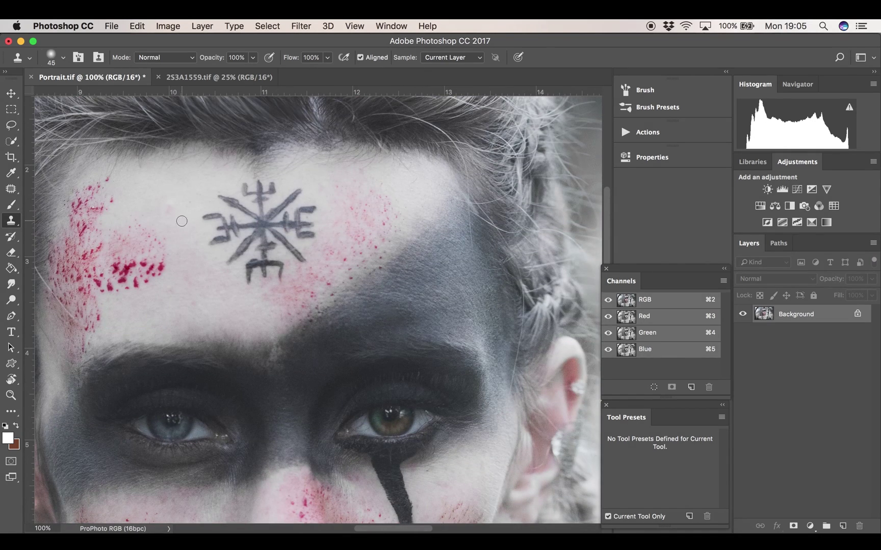
left_click(645, 132)
left_click(561, 305)
left_click(539, 516)
left_click(627, 133)
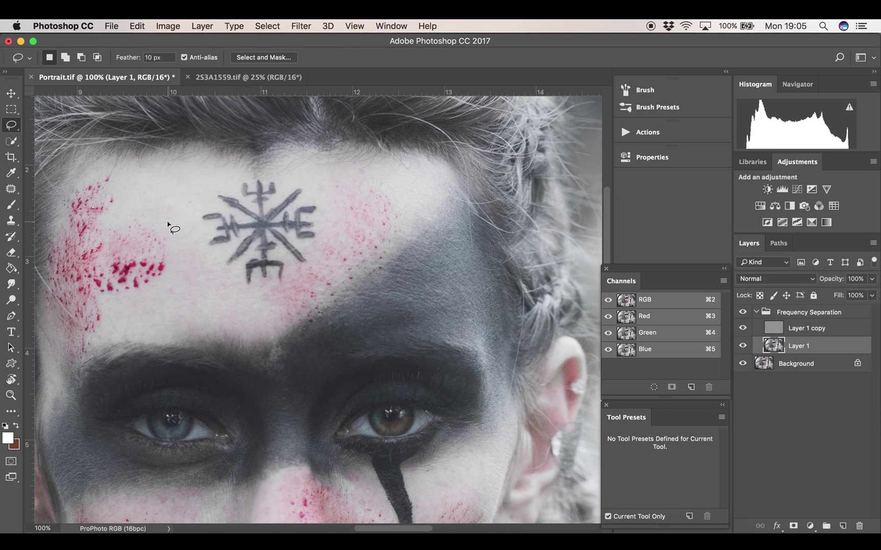
left_click(774, 196)
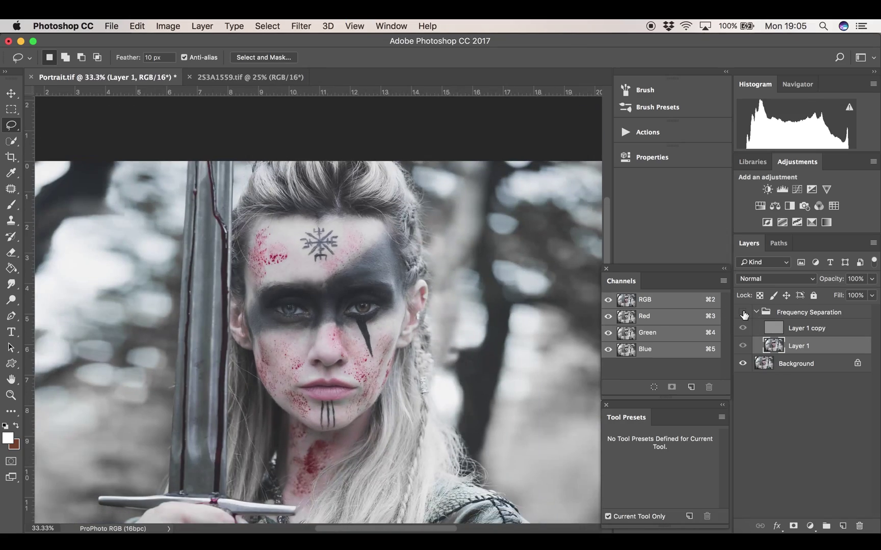
- Examine the skin around the mouth, jaw, cheek and ear at 200% for uneven patches
key("super+plus")
key("super+plus")
key("super+plus")
key("super+plus")
scroll(494, 278, "up", 15)
scroll(494, 278, "right", 5)
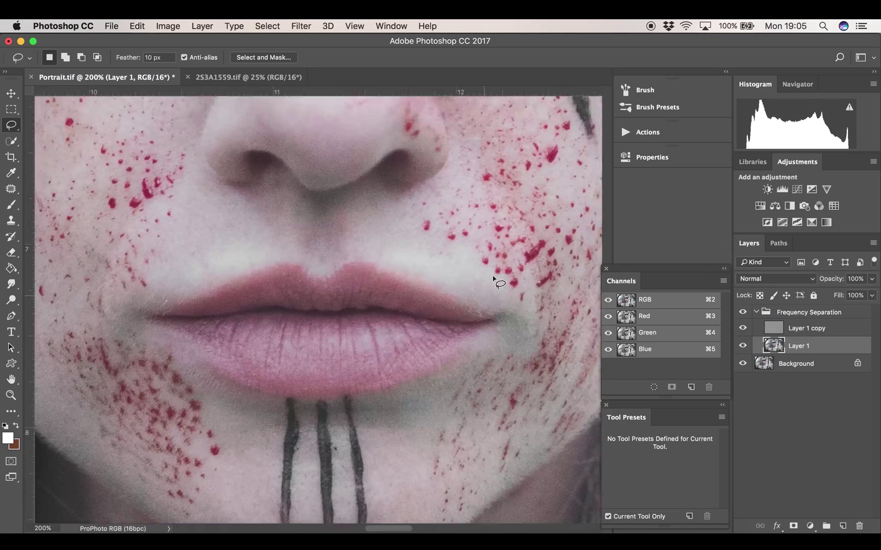
scroll(381, 305, "left", 8)
scroll(381, 305, "down", 20)
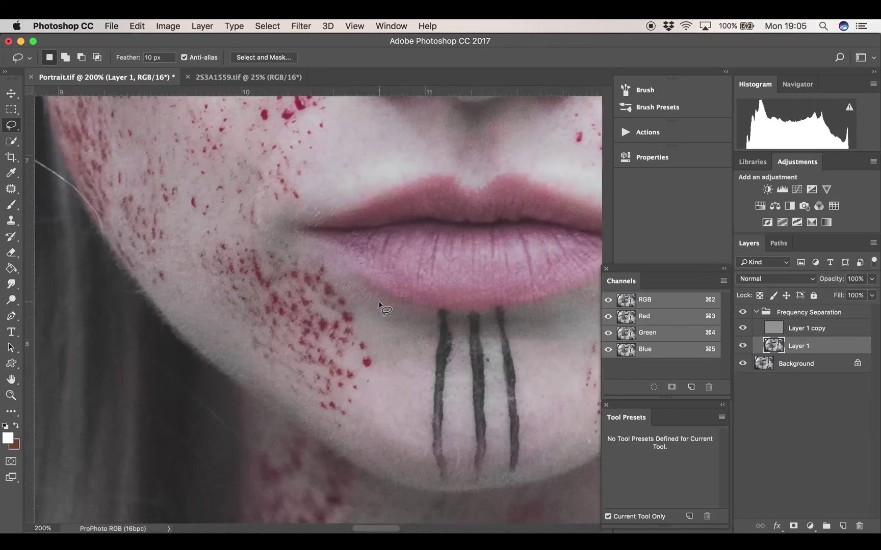
scroll(379, 305, "down", 14)
scroll(379, 304, "left", 10)
scroll(380, 304, "up", 20)
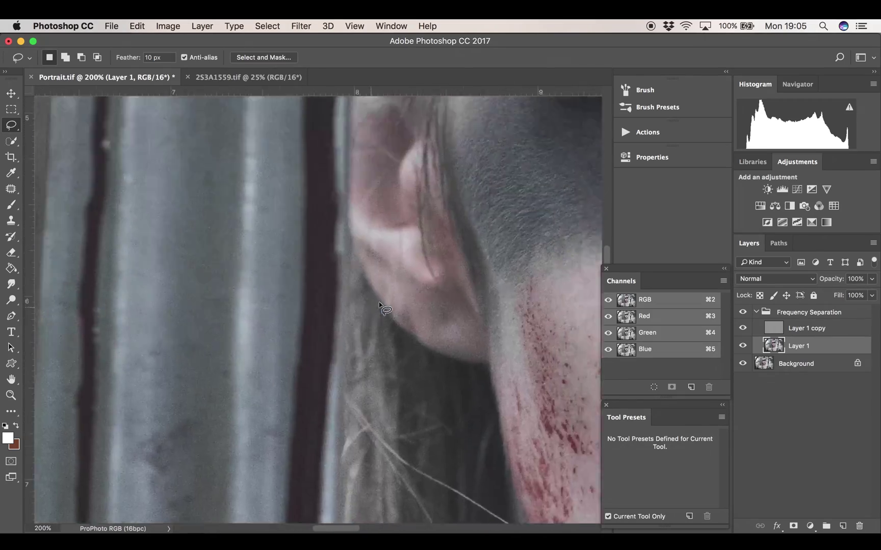
scroll(379, 305, "right", 10)
scroll(379, 303, "right", 10)
key("super+minus")
key("super+minus")
key("super+minus")
scroll(380, 302, "down", 4)
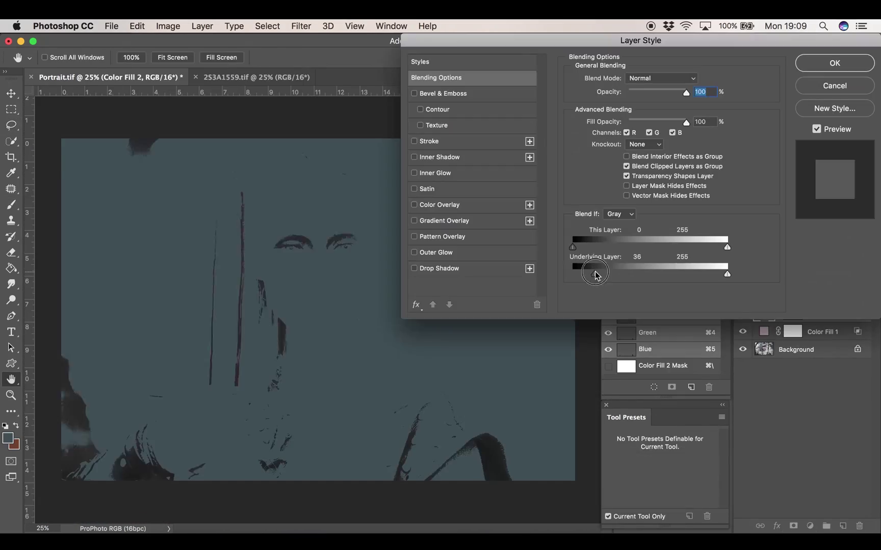
- Adjust Color Fill 2's shadow slider in the Underlying Layer Blend If range, set it to Soft Light and compare the effect
left_click_drag(594, 273, 619, 273)
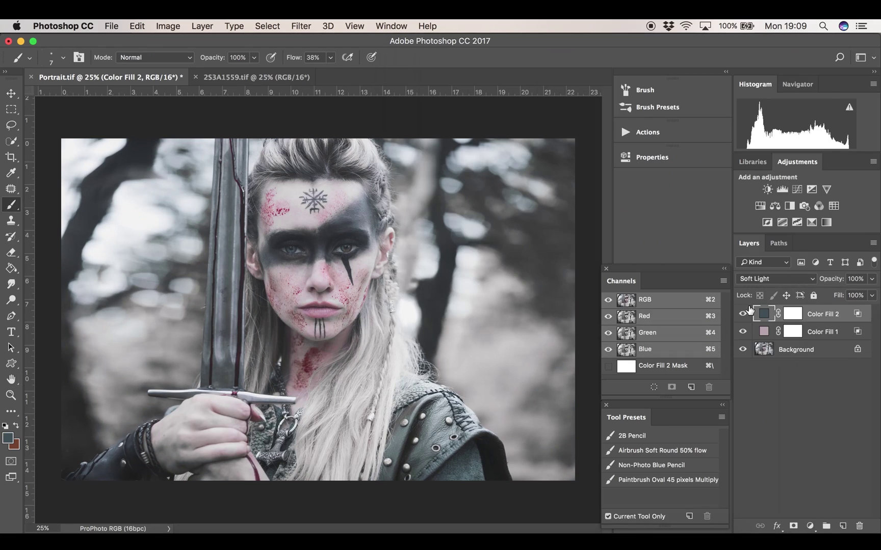
left_click(742, 312)
left_click(743, 312)
- Add a dark grey Solid Color fill layer above Color Fill 2 in the Colour group
left_click(756, 312)
left_click(832, 328)
left_click(810, 526)
left_click(805, 292)
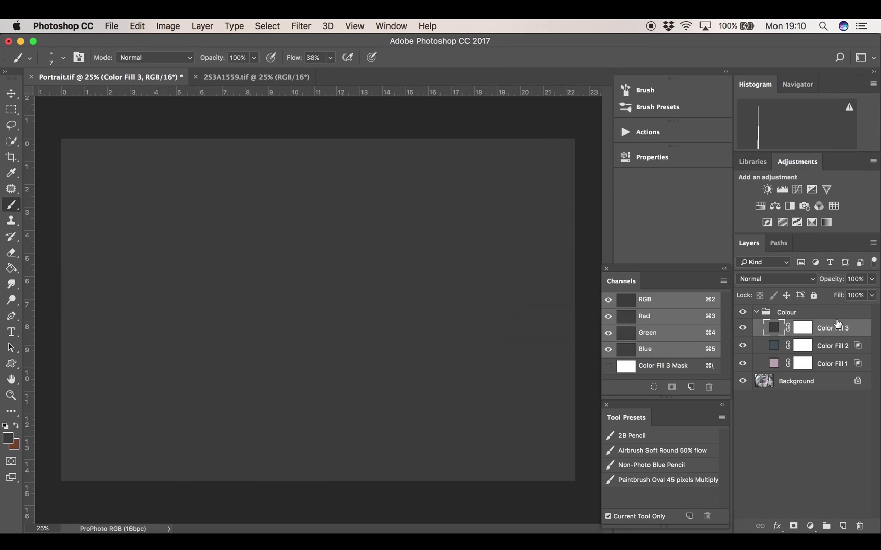
- Cross the Underlying Layer Blend If sliders of Color Fill 3 and set its blend mode to Soft Light
double_click(859, 329)
left_click_drag(574, 274, 656, 275)
left_click_drag(727, 274, 573, 275)
left_click_drag(656, 274, 659, 273)
left_click(834, 63)
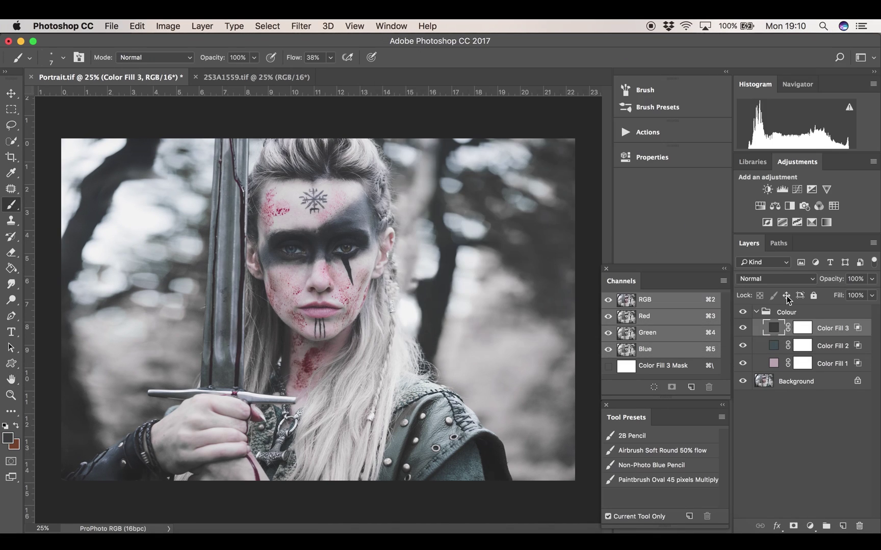
left_click(775, 279)
left_click(764, 403)
left_click(743, 313)
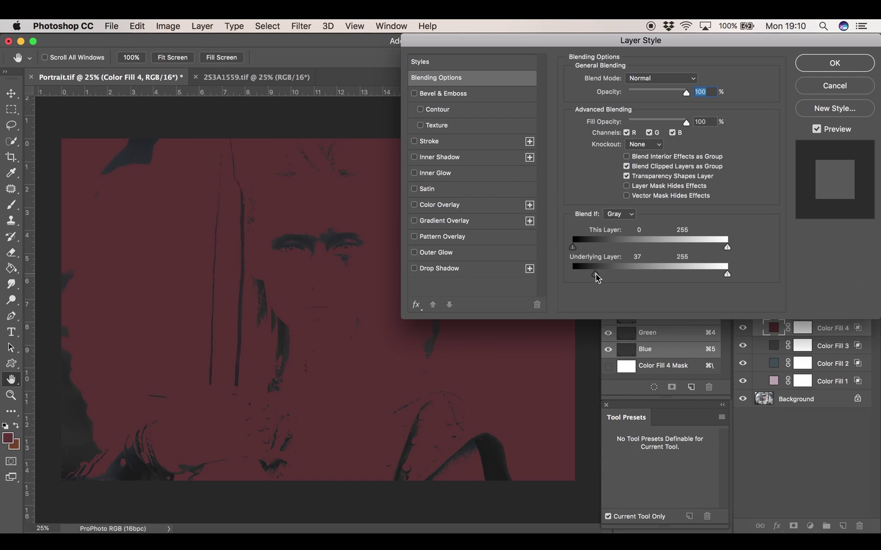
- Set Color Fill 4's Underlying Layer Blend If values to 37 / 210 and 55 / 160, and invert its layer mask
left_click_drag(597, 273, 606, 275)
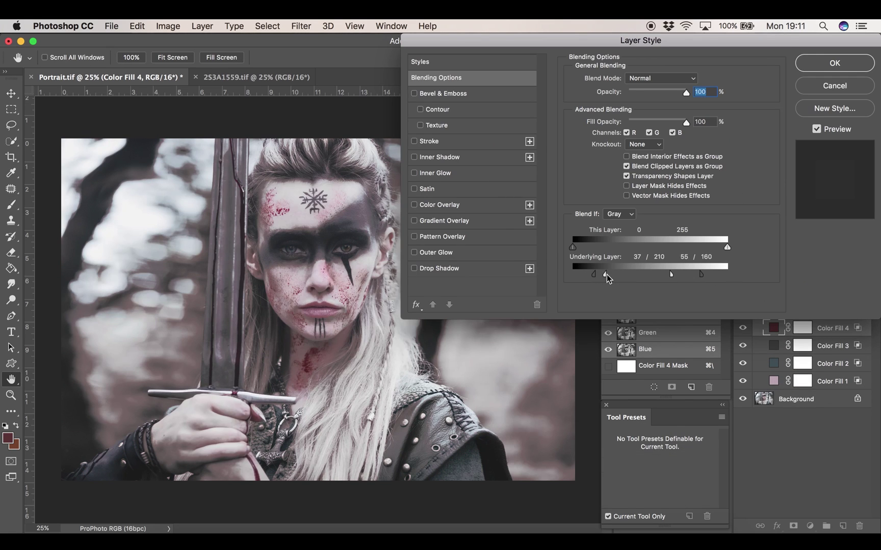
key("Return")
left_click(802, 327)
key("super+i")
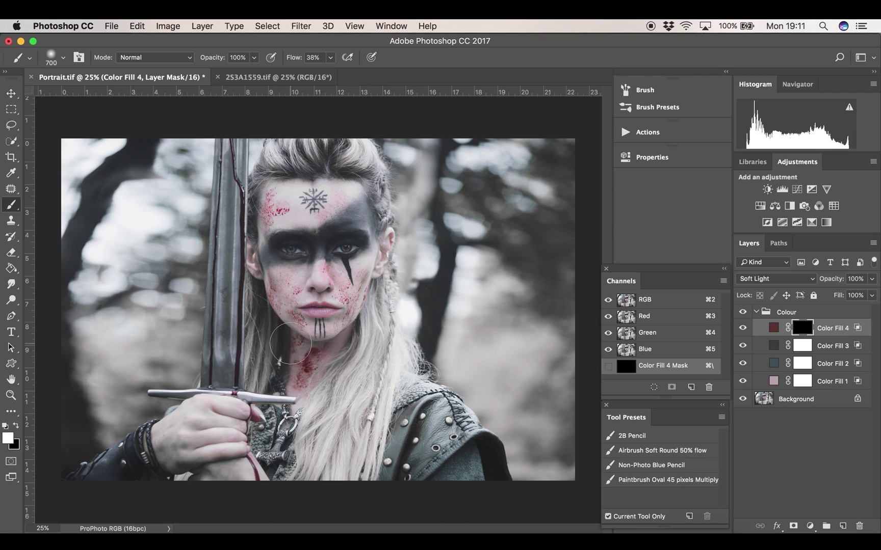
- Paint white on Color Fill 4's mask over the face and neck with large soft brushes of 700 and 600 px
left_click_drag(291, 343, 309, 272)
key("bracketright")
key("bracketright")
key("bracketright")
key("bracketright")
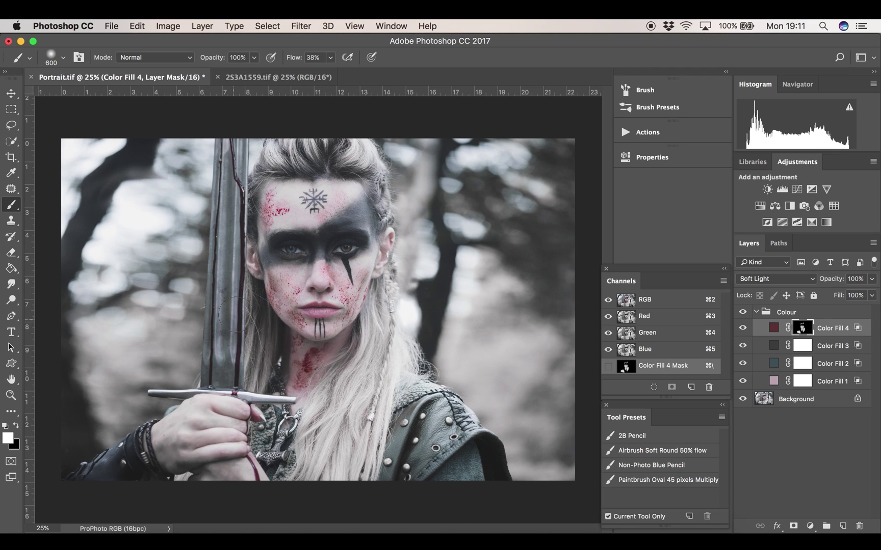
- Finish painting white on Color Fill 4's mask along the hair and the side of the face
left_click_drag(343, 167, 359, 272)
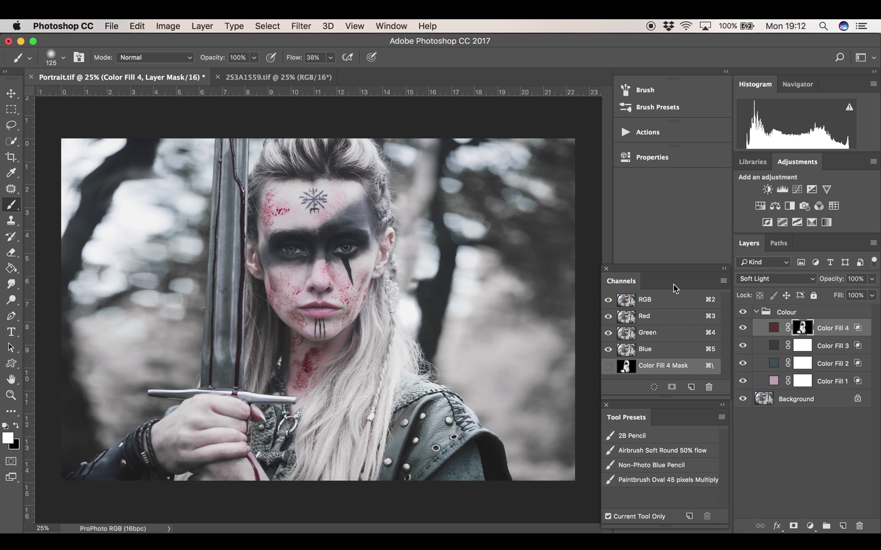
- Add a Curves adjustment above Color Fill 4, lift the RGB black point, and lower the white point to output 241
left_click(810, 526)
left_click(809, 354)
left_click(542, 268)
left_click_drag(492, 319, 493, 315)
left_click(517, 294)
left_click(566, 245)
left_click_drag(592, 219, 592, 224)
- Shape the Curves Red channel with midtone, highlight and lowered shadow points, and lift its black point slightly
left_click(538, 206)
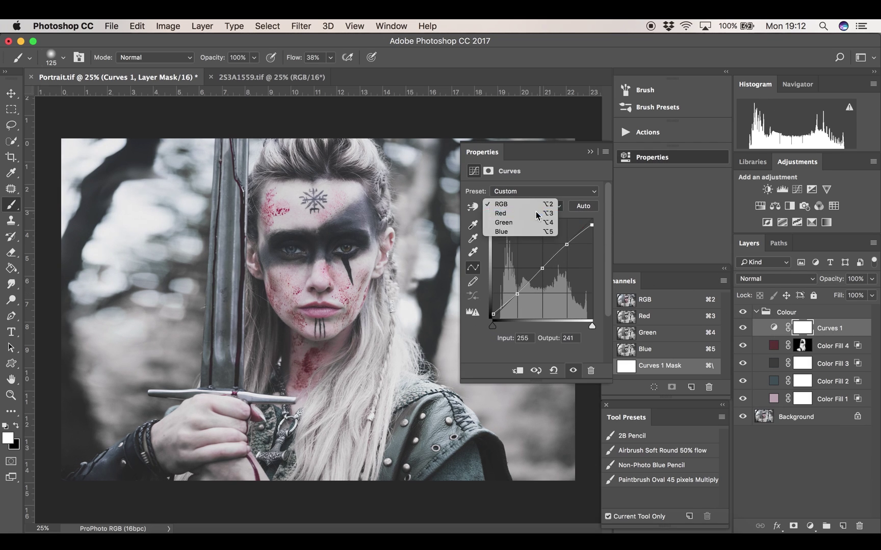
left_click(536, 213)
left_click(543, 269)
left_click(569, 242)
left_click(516, 292)
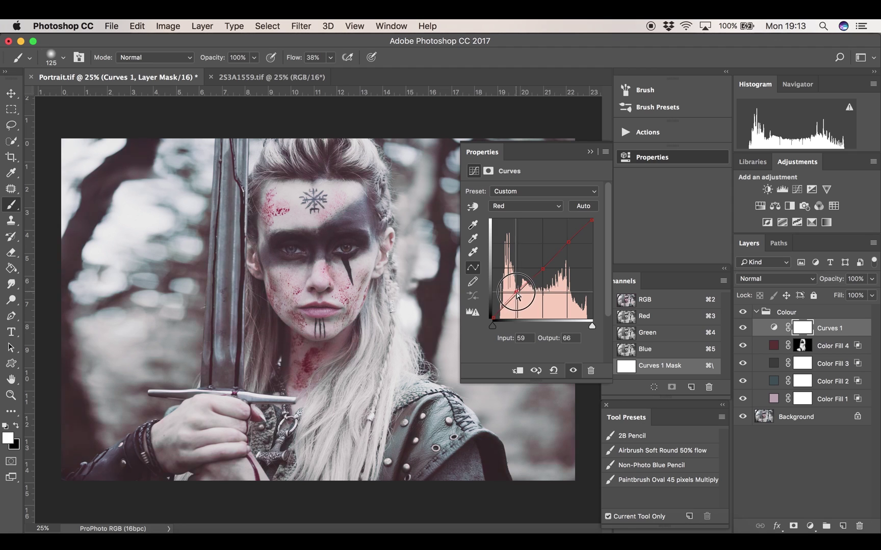
left_click_drag(516, 293, 519, 298)
left_click_drag(492, 319, 492, 315)
- Add a midtone point and a shadow point at input 66, output 64 to the Curves Blue channel
left_click(536, 207)
left_click(535, 225)
left_click(543, 269)
left_click(517, 293)
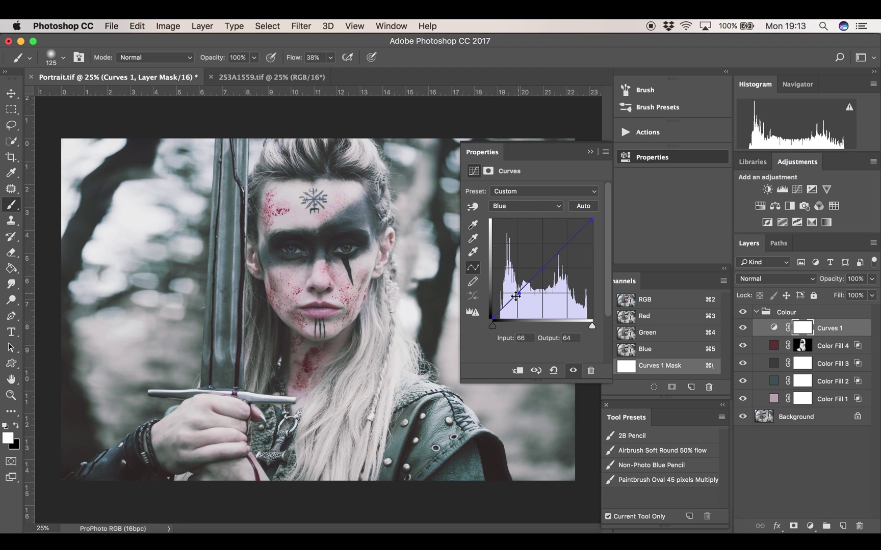
left_click(649, 156)
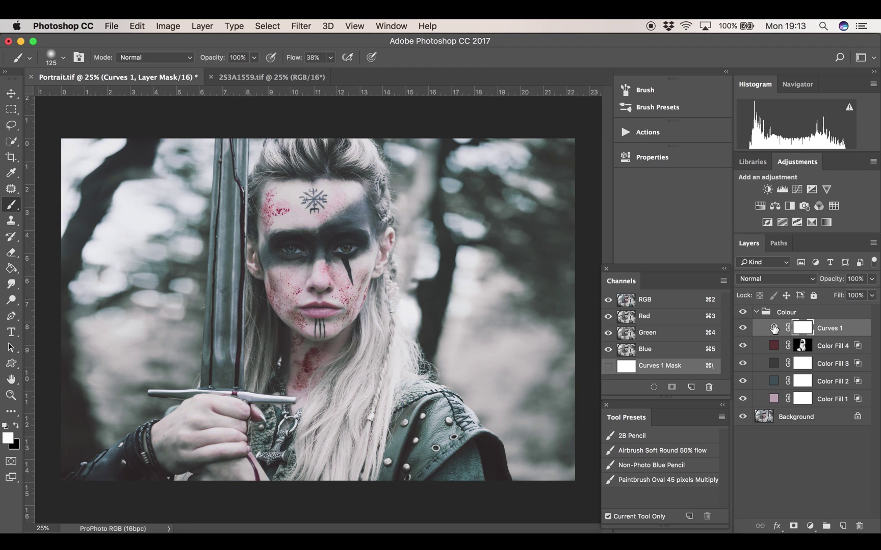
- Add a second Curves adjustment with a midtone anchor, a lifted black point and a slightly lowered white point
left_click(809, 526)
left_click(828, 361)
left_click(542, 269)
left_click_drag(493, 319, 492, 313)
left_click_drag(591, 220, 591, 224)
left_click(649, 157)
- Hide both Curves layers and rename Curves 1 as Green Tones and Curves 2 as Generic Curve
left_click(742, 328)
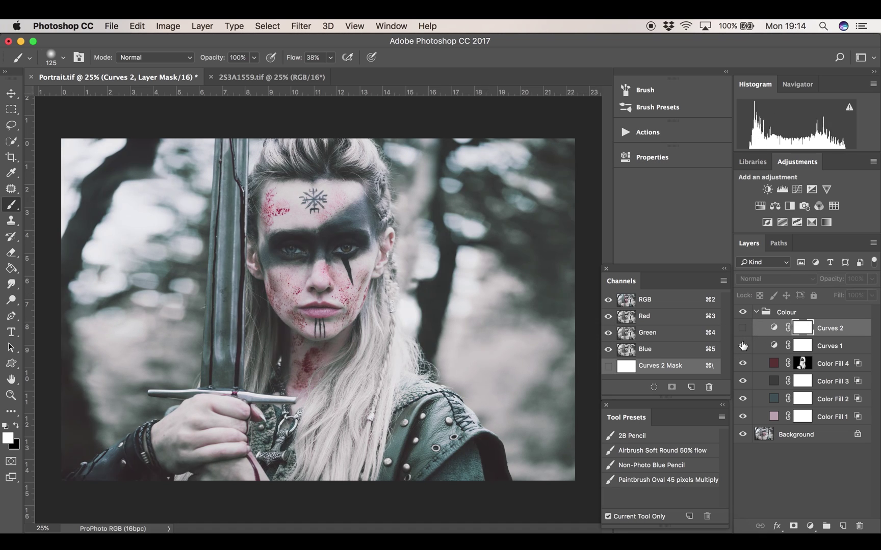
left_click(743, 346)
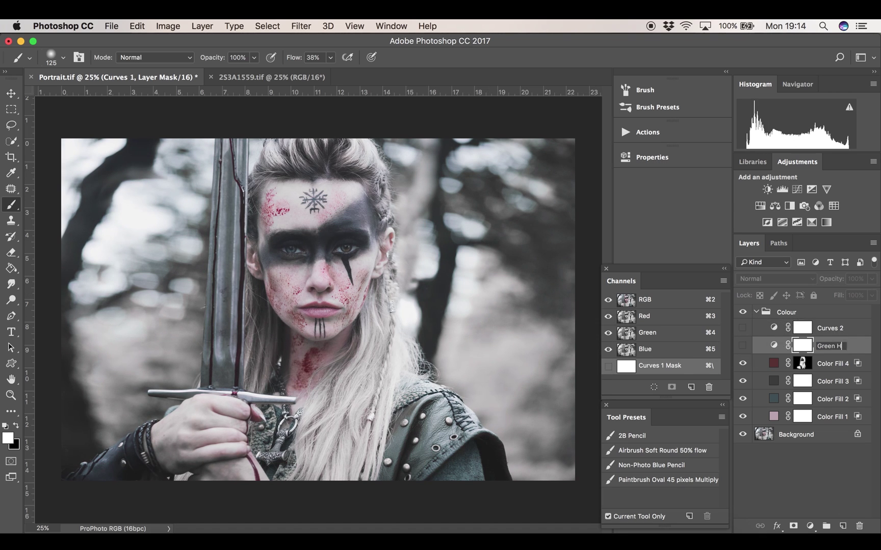
double_click(831, 329)
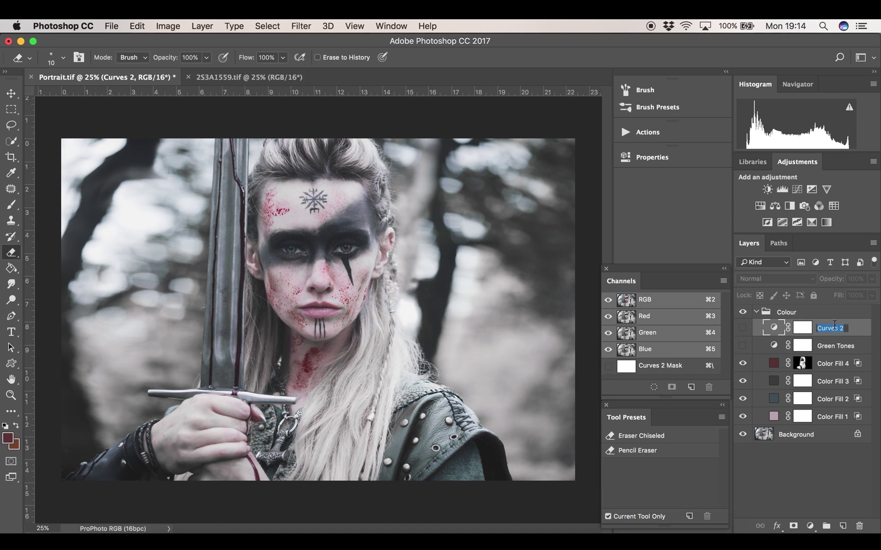
type("Generic Curve")
key("Return")
- Add a third Curves adjustment and shape its Red channel with midtone and shadow points and a pulled-in white point
left_click(810, 526)
left_click(828, 361)
left_click(525, 206)
left_click(515, 216)
left_click(542, 268)
left_click_drag(514, 297, 517, 294)
left_click_drag(592, 219, 581, 224)
- Add midtone and shadow points to the new curve's Blue channel, and rename the layer Warm Tones
left_click(525, 206)
left_click(515, 226)
left_click(542, 270)
left_click(517, 294)
type("Warm ")
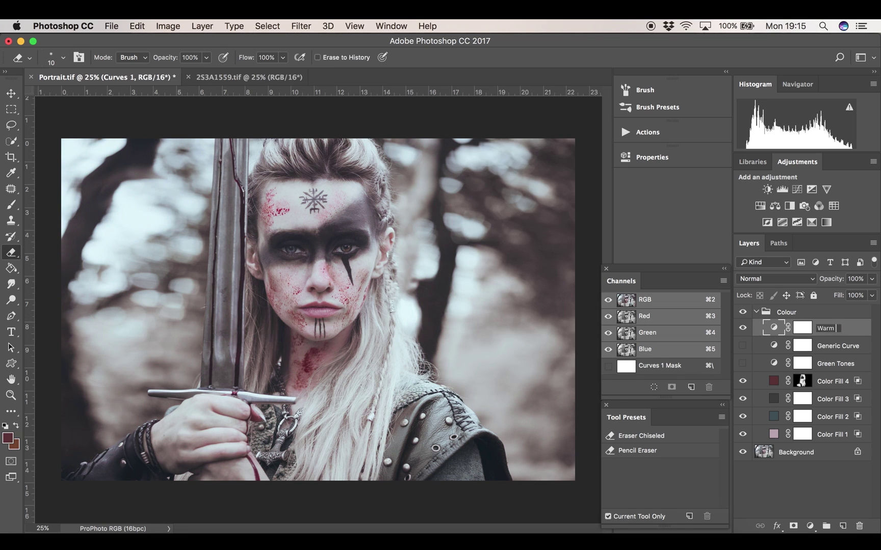
type("Tones")
key("Return")
- Toggle the Warm Tones and Generic Curve layers to compare their effect on the portrait
left_click(743, 329)
left_click(743, 346)
left_click(743, 346)
left_click(743, 328)
left_click(743, 329)
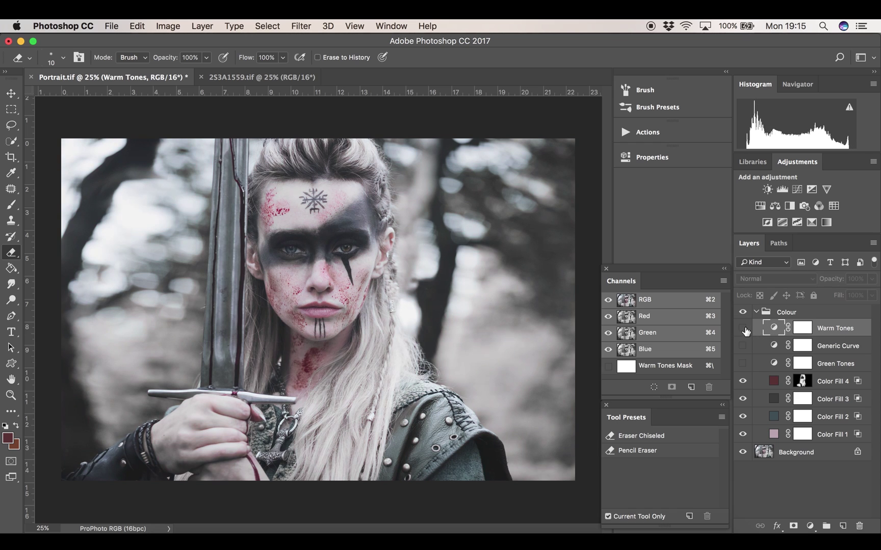
left_click(743, 329)
left_click(743, 329)
left_click(743, 329)
- Show Green Tones, invert the Warm Tones mask, and paint white on it over the face and chest with a 700 px brush
left_click(742, 364)
left_click(802, 330)
key("super+i")
key("b")
left_click_drag(300, 206, 285, 250)
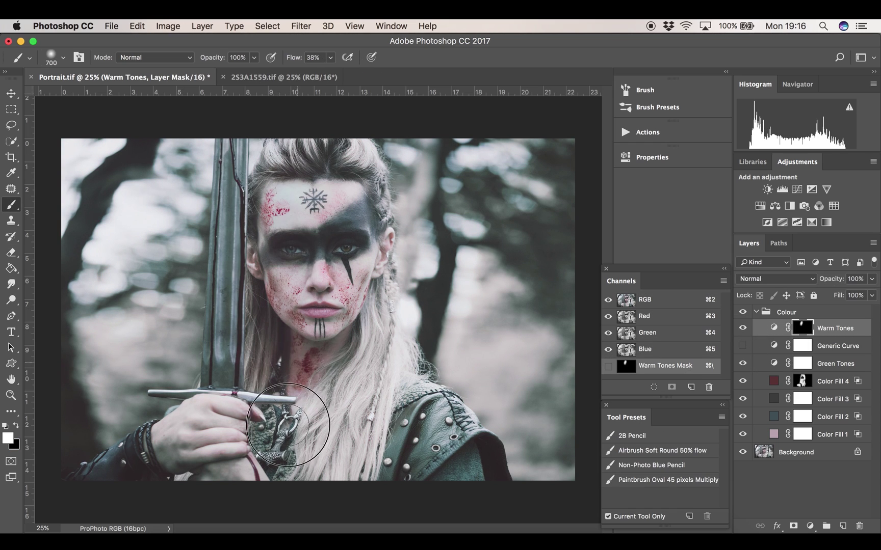
left_click_drag(288, 425, 301, 403)
- Paint white on the Warm Tones mask over the hand and sword with a smaller soft brush
key("[")
key("[")
key("[")
left_click_drag(245, 415, 206, 405)
left_click(743, 329)
left_click(743, 328)
mouse_move(257, 416)
left_mouse_down()
mouse_move(357, 338)
mouse_move(395, 465)
mouse_move(418, 389)
mouse_move(268, 198)
mouse_move(220, 356)
left_mouse_up()
key("]")
key("]")
key("]")
- Toggle the Colour group, Warm Tones and Green Tones to compare the color grade
left_click(742, 312)
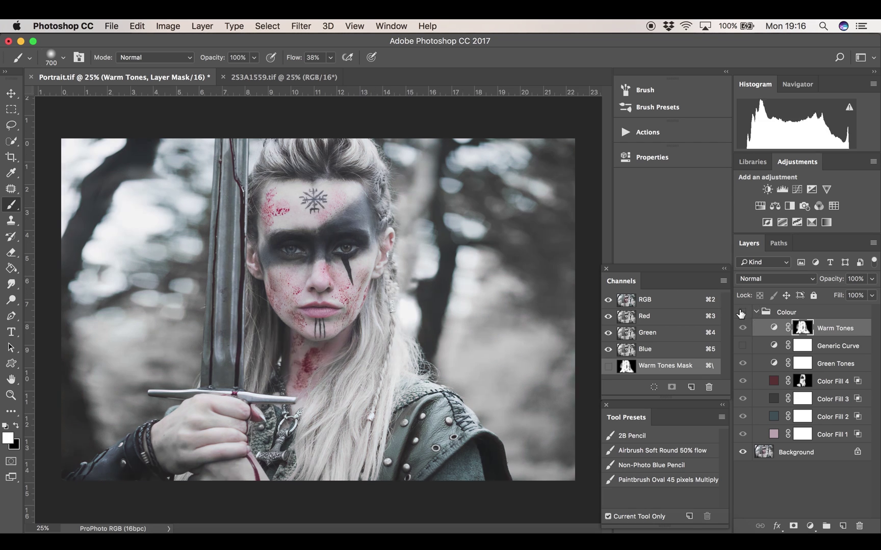
left_click(741, 313)
left_click(743, 329)
left_click(743, 329)
left_click(742, 326)
left_click(743, 329)
left_click(743, 364)
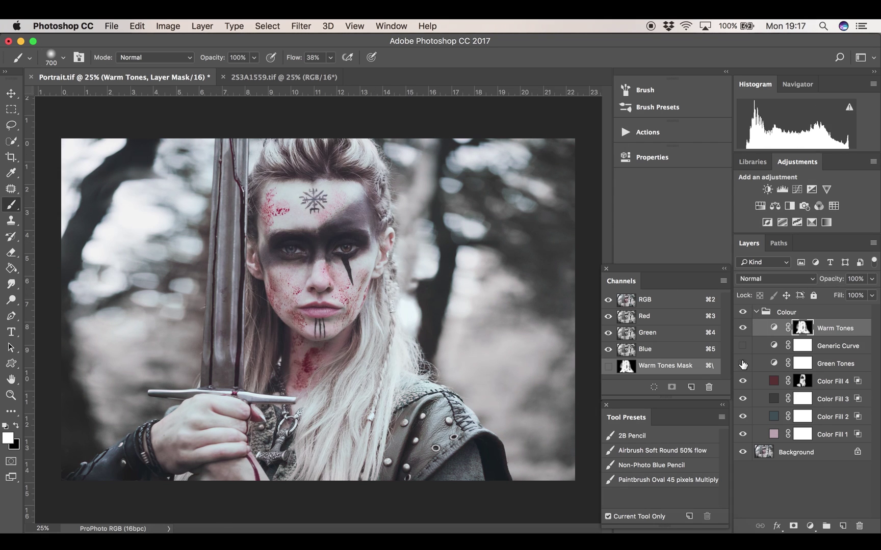
left_click(742, 363)
- Fill in the Warm Tones mask over the subject at 100% brush flow, comparing the result with Green Tones hidden
key("shift+0")
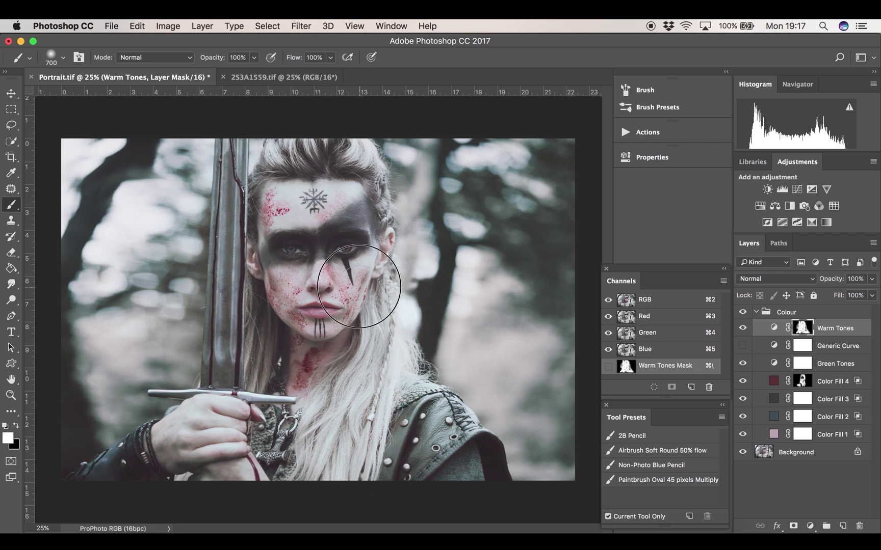
left_click(742, 346)
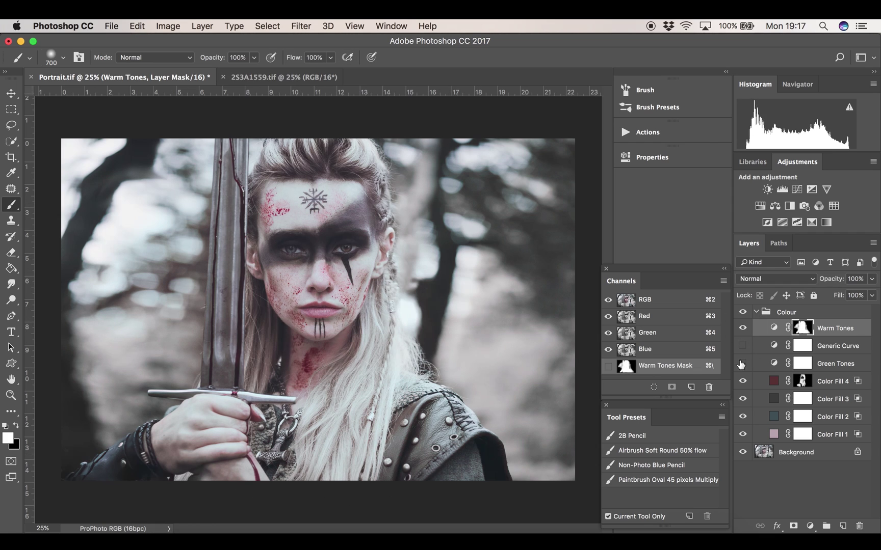
left_click(742, 346)
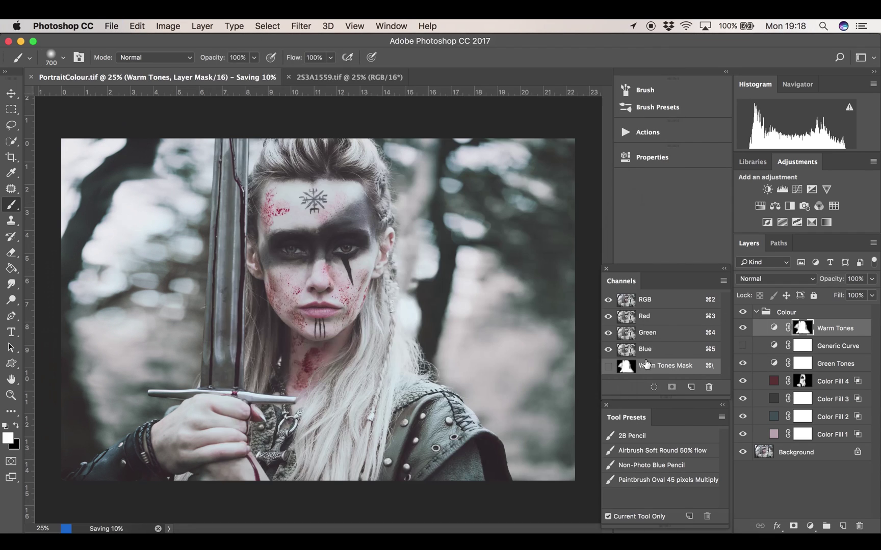
- Make Generic Curve visible above Warm Tones and pull its shadow and highlight points slightly lower
left_click(743, 346)
left_click_drag(837, 346, 836, 321)
double_click(773, 328)
left_click(520, 297)
left_click_drag(520, 297, 519, 300)
left_click_drag(568, 244, 569, 247)
left_click(590, 152)
- Set the Colour group's opacity to 81% and toggle the group to compare before and after
left_click(742, 313)
left_click(742, 313)
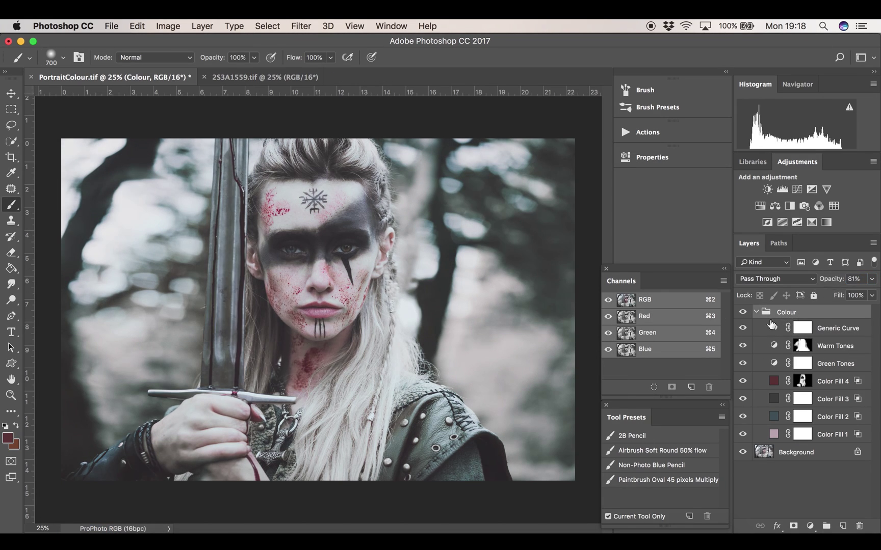
left_click(742, 314)
left_click(742, 313)
left_click(742, 314)
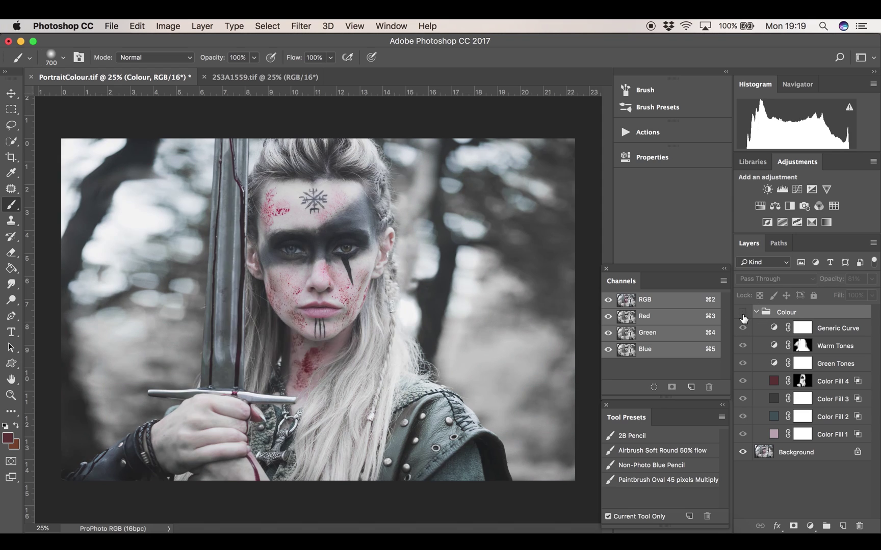
left_click(742, 313)
left_click(742, 313)
left_click(742, 313)
- Set Green Tones' opacity to 12% and compare the image with the Colour group hidden and shown
left_click(742, 363)
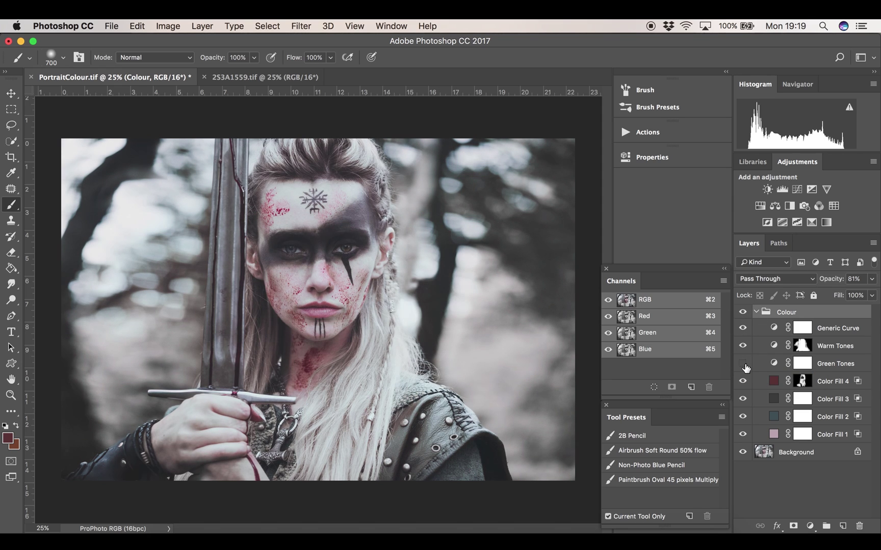
left_click(743, 363)
left_click(749, 365)
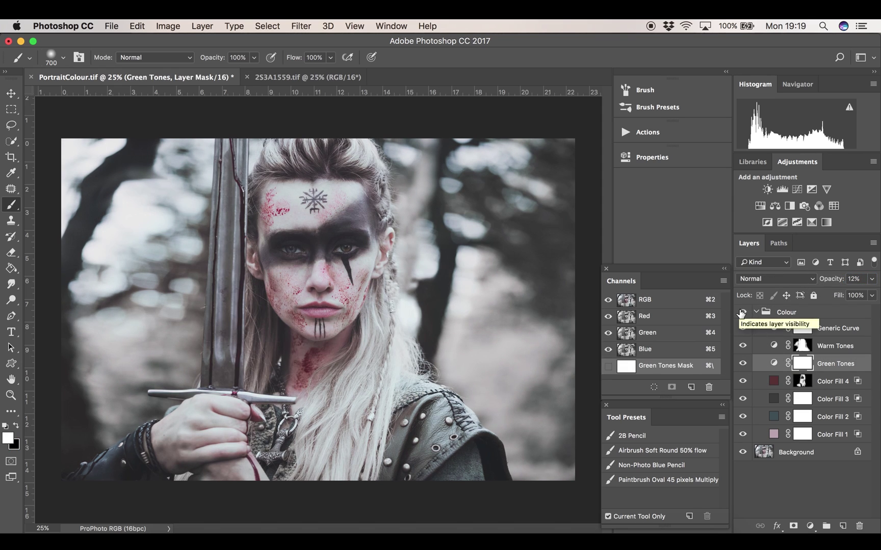
left_click(803, 331)
left_click(745, 315)
left_click(745, 314)
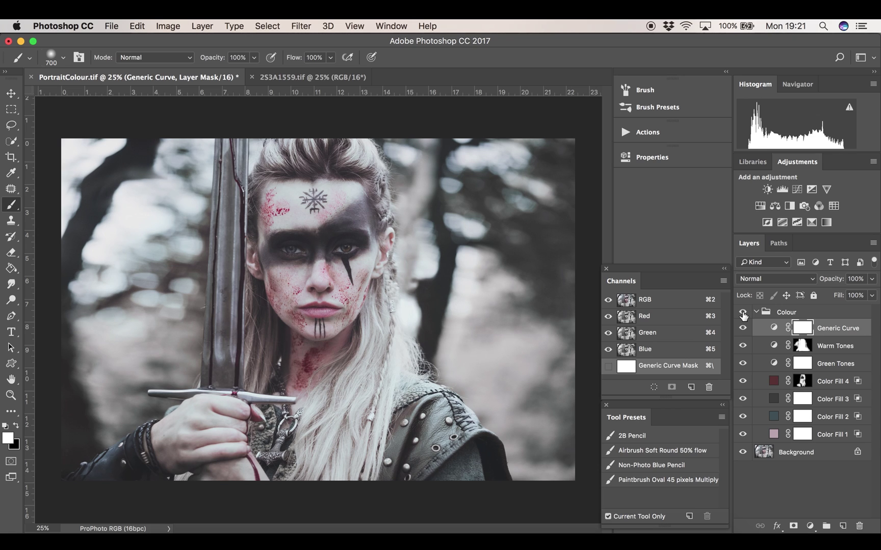
- Add a new layer above the Colour group and fill it with the merged image using Apply Image
left_click(812, 312)
left_click(842, 526)
left_click(168, 26)
left_click(190, 209)
key("Return")
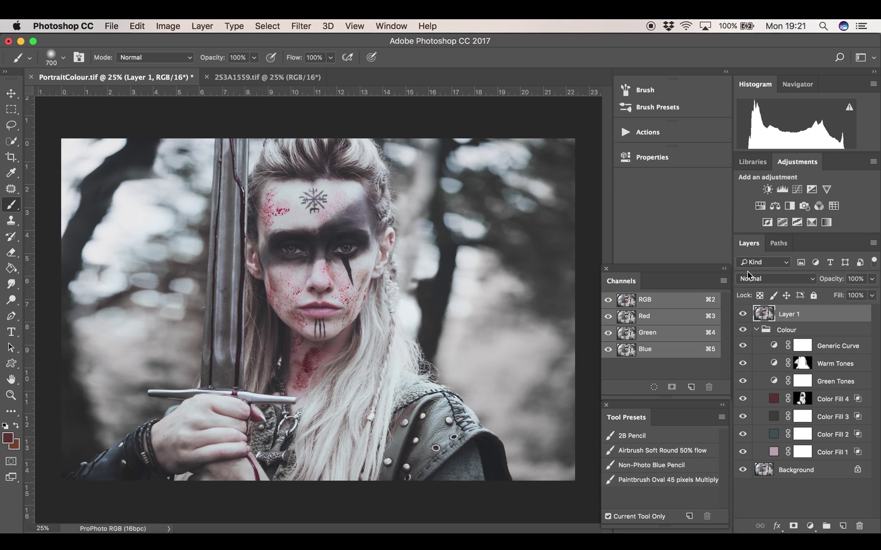
- Duplicate Layer 1 as a smart object and apply the Camera Raw Filter with a basic tone adjustment and a darkening Post Crop Vignetting
key("super+j")
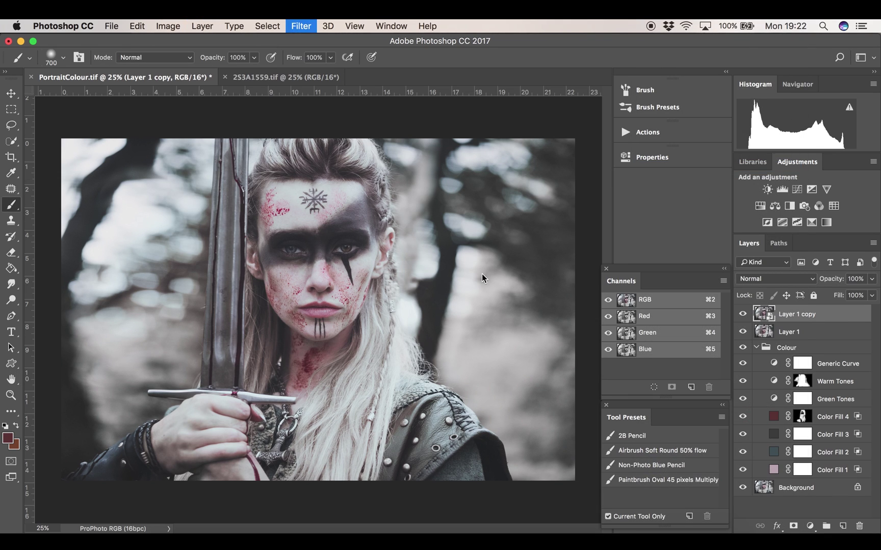
key("super+shift+a")
left_click(618, 313)
left_click_drag(622, 390, 602, 389)
scroll(607, 397, "down", 5)
left_click_drag(622, 437, 607, 436)
scroll(632, 398, "up", 5)
left_click(630, 229)
left_click(682, 506)
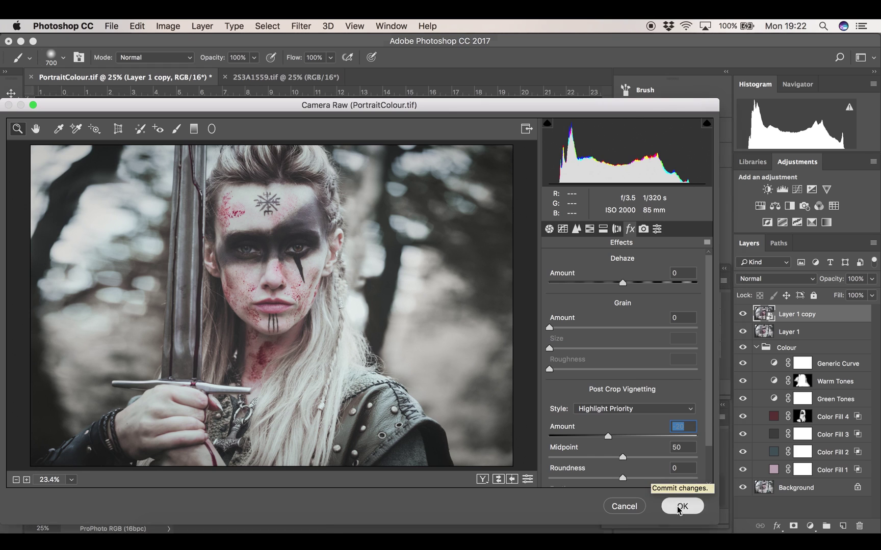
- Toggle Layer 1 copy to compare the Camera Raw grading with the image beneath it
left_click(742, 314)
left_click(743, 314)
left_click(743, 315)
left_click(743, 314)
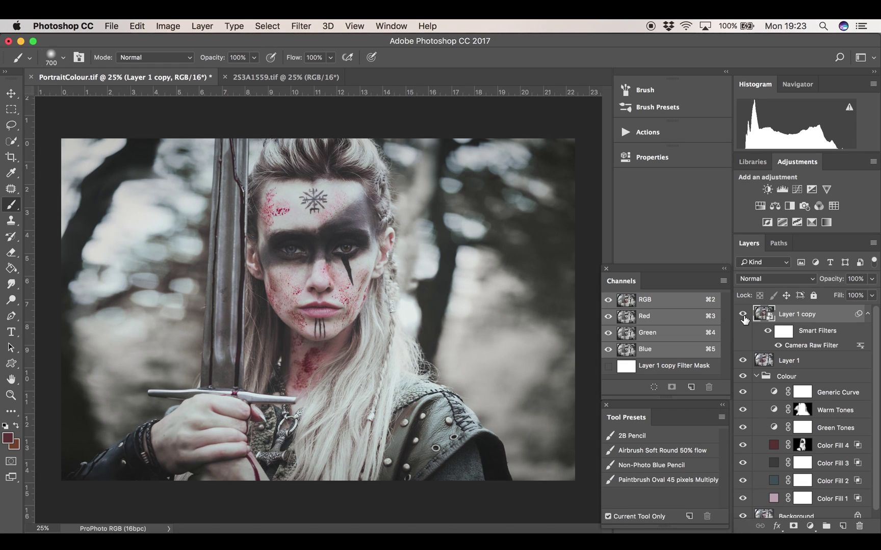
- Reopen the Camera Raw Filter on Layer 1 copy and strengthen its tonal contrast
double_click(793, 346)
left_click_drag(622, 428, 644, 424)
left_click(677, 506)
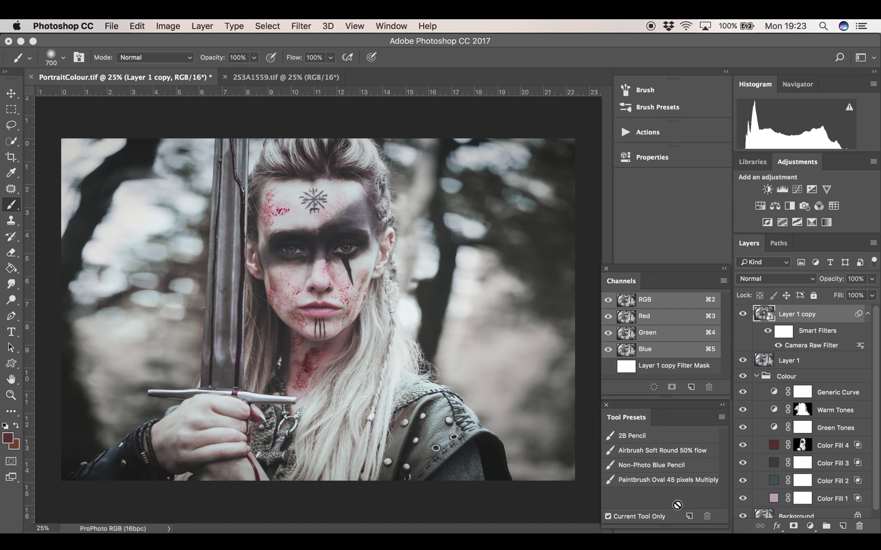
- Compare the portrait with and without the revised Camera Raw adjustments on Layer 1 copy
left_click(743, 315)
left_click(742, 315)
left_click(742, 314)
left_click(743, 314)
left_click(742, 314)
left_click(742, 314)
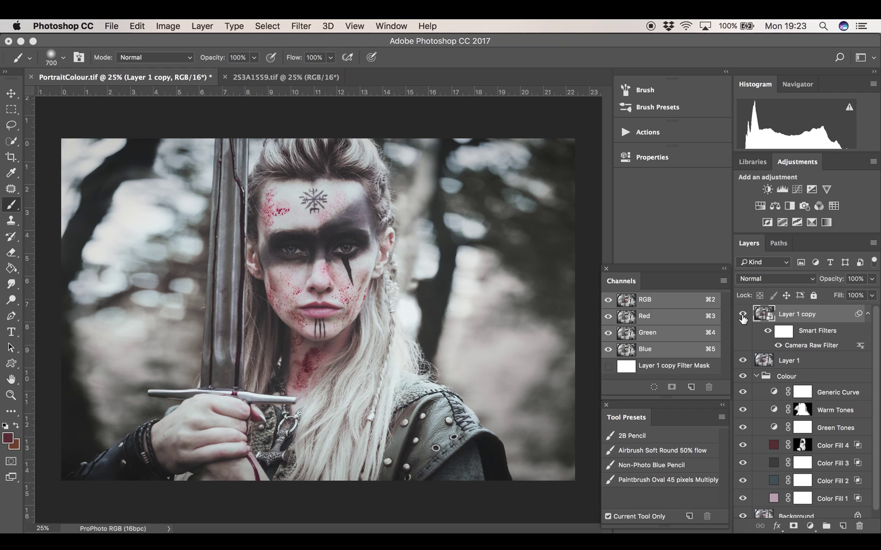